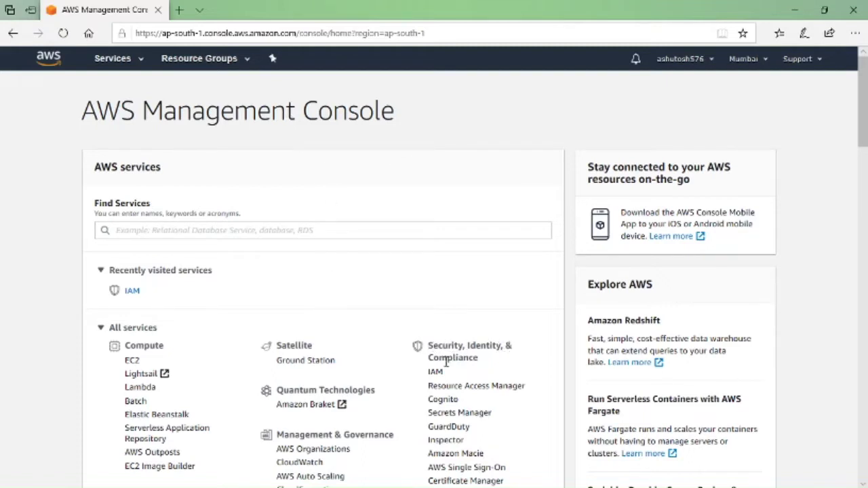
Open the IAM service's user list and start adding a new user.
{"action": "left_click", "coordinate": [435, 373]}
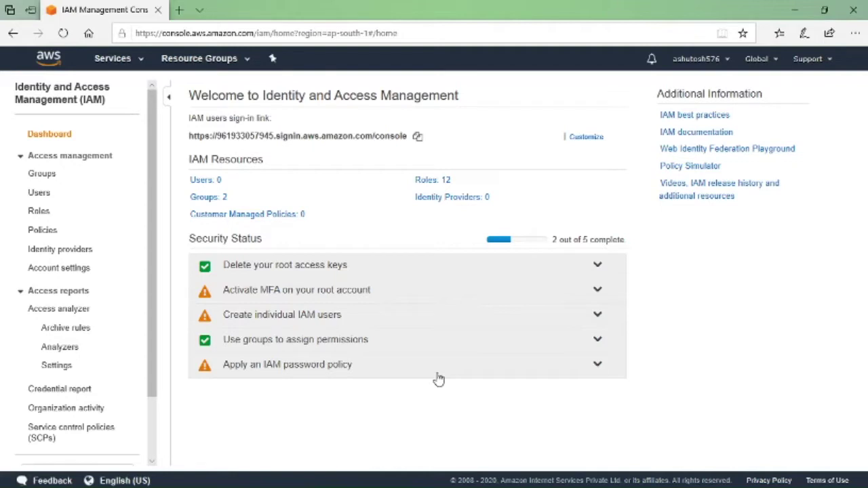
{"action": "left_click", "coordinate": [203, 187]}
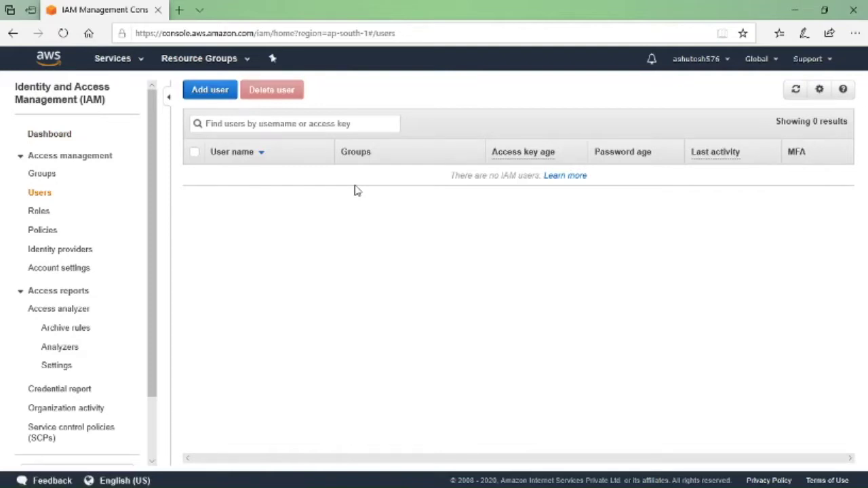
{"action": "left_click", "coordinate": [217, 99]}
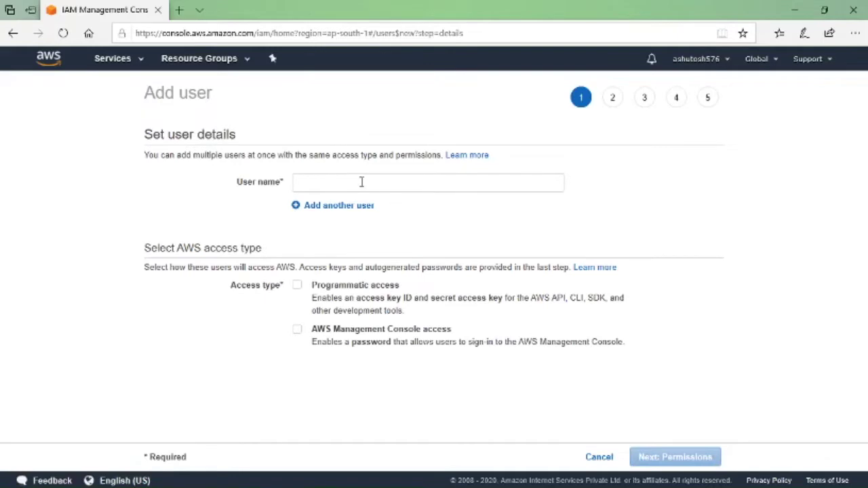
Enter the new user's name, starting with a capital letter, in the user details.
{"action": "left_click", "coordinate": [361, 182]}
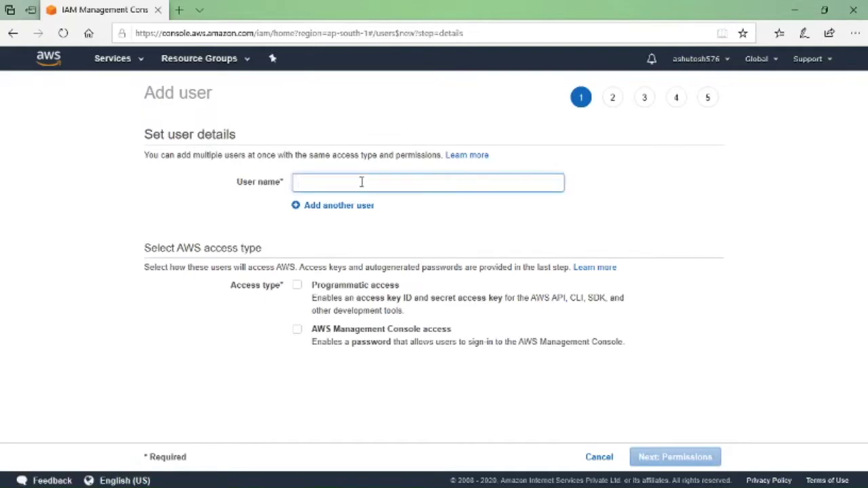
{"action": "type", "text": "ashu"}
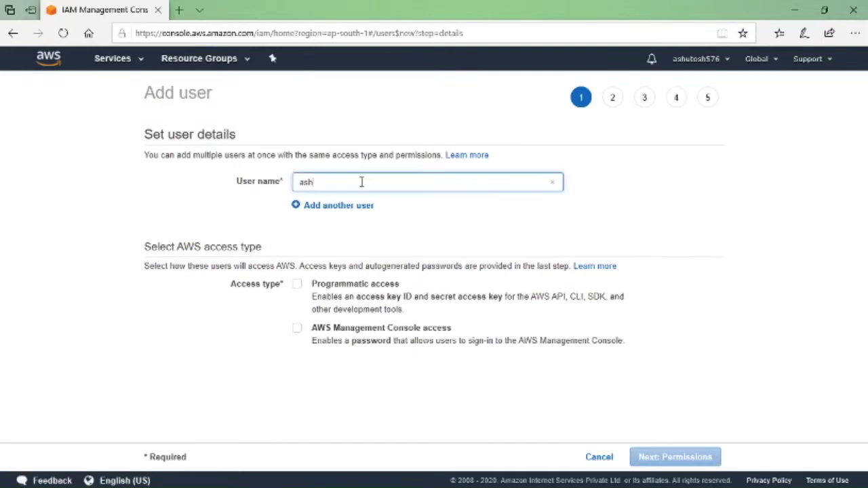
{"action": "key", "text": "BackSpace"}
{"action": "type", "text": "utosh"}
{"action": "left_click", "coordinate": [302, 186]}
{"action": "key", "text": "Delete"}
{"action": "key", "text": "Delete"}
{"action": "type", "text": "As"}
Give the user AWS Management Console access and enter a custom console password.
{"action": "left_click", "coordinate": [300, 333]}
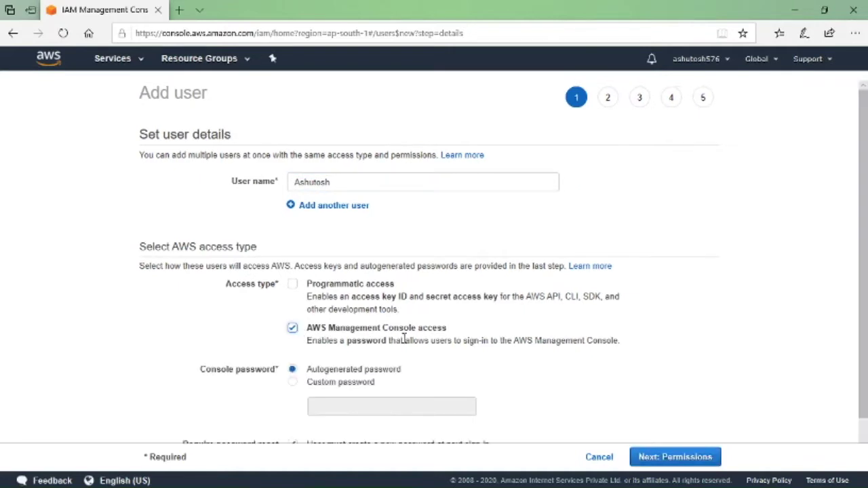
{"action": "scroll", "coordinate": [407, 343], "scroll_direction": "down", "scroll_amount": 1}
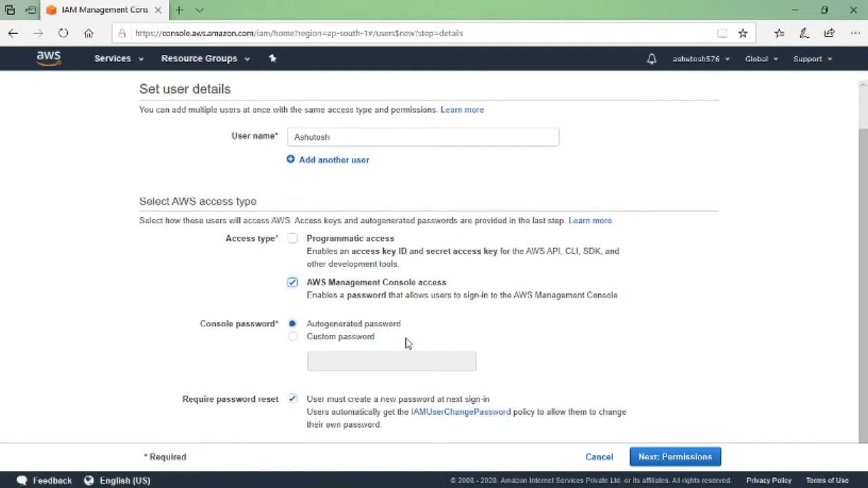
{"action": "left_click", "coordinate": [294, 342]}
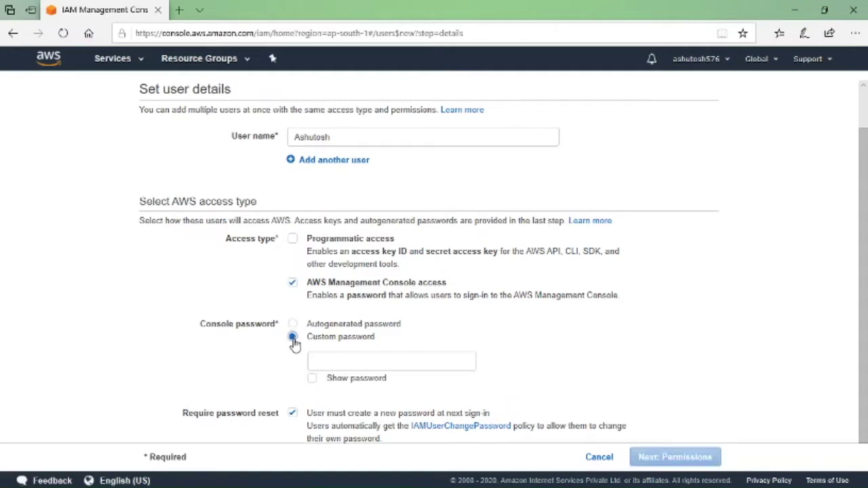
{"action": "left_click", "coordinate": [362, 357]}
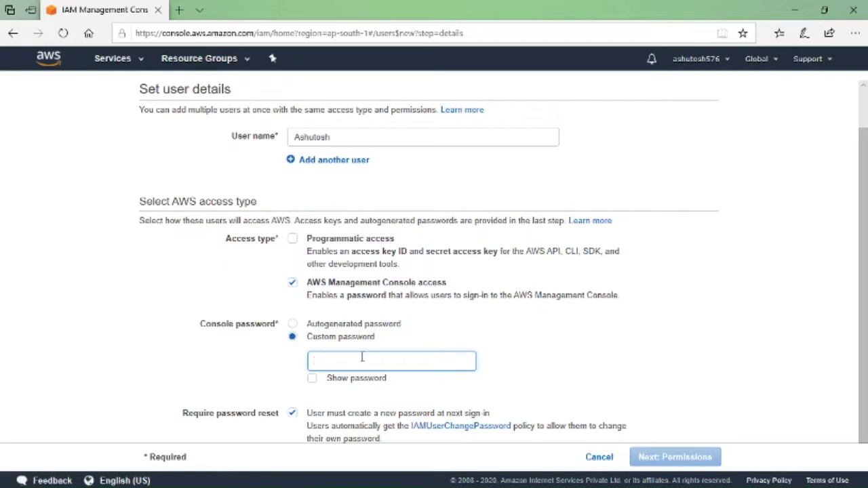
{"action": "type", "text": "••••••"}
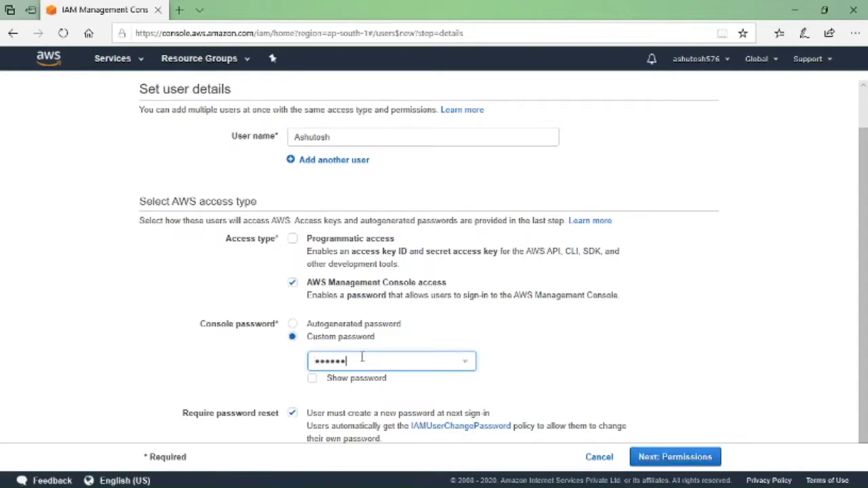
Turn off the required password reset at next sign-in and continue to the permissions stage.
{"action": "scroll", "coordinate": [363, 357], "scroll_direction": "down", "scroll_amount": 1}
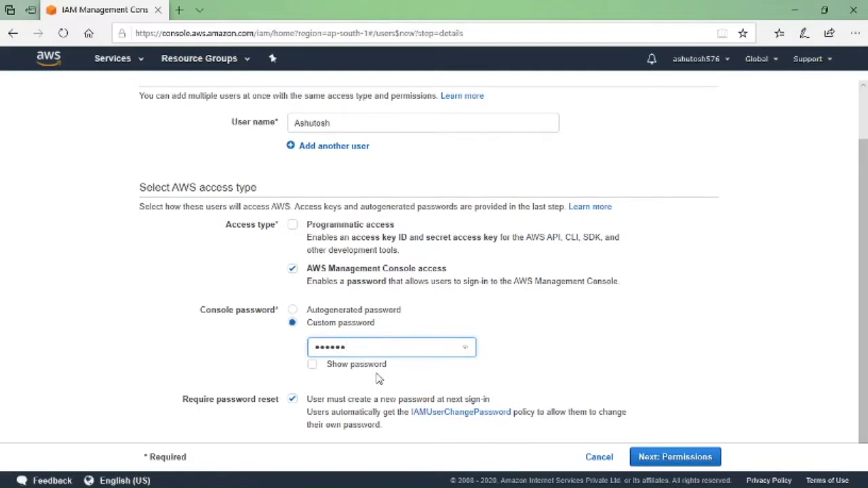
{"action": "left_click", "coordinate": [292, 400]}
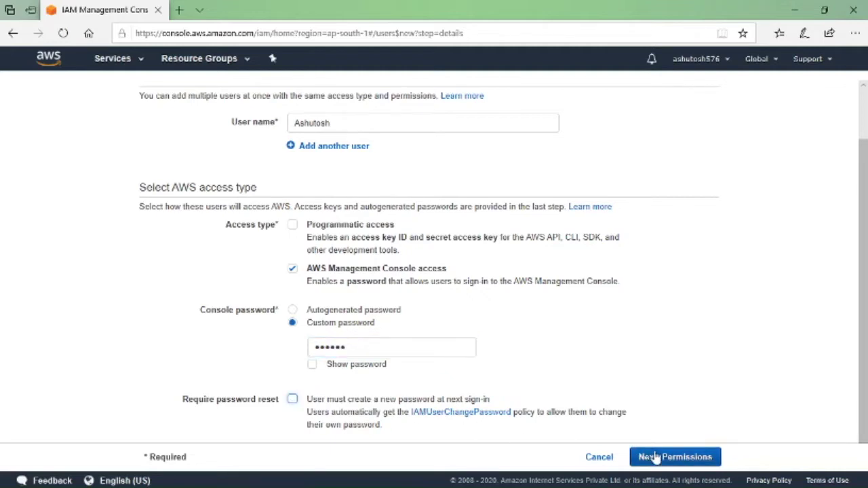
{"action": "left_click", "coordinate": [663, 458]}
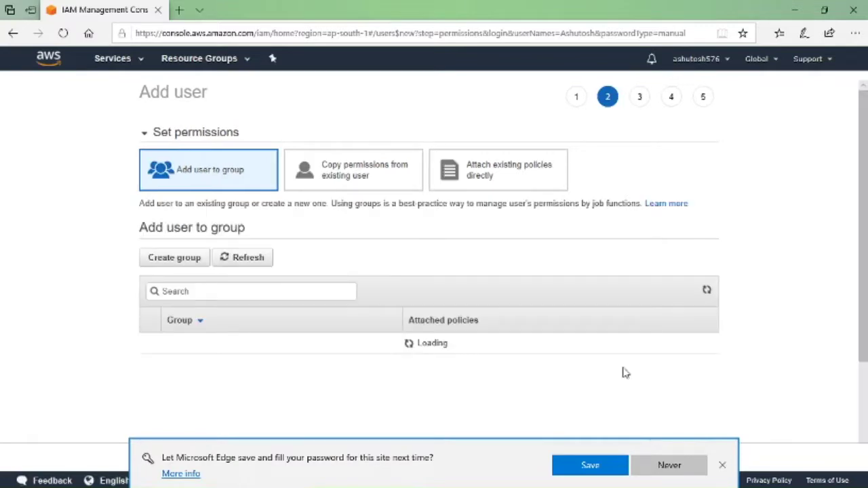
Look through the permission methods and choose to attach existing policies directly.
{"action": "scroll", "coordinate": [625, 372], "scroll_direction": "down", "scroll_amount": 1}
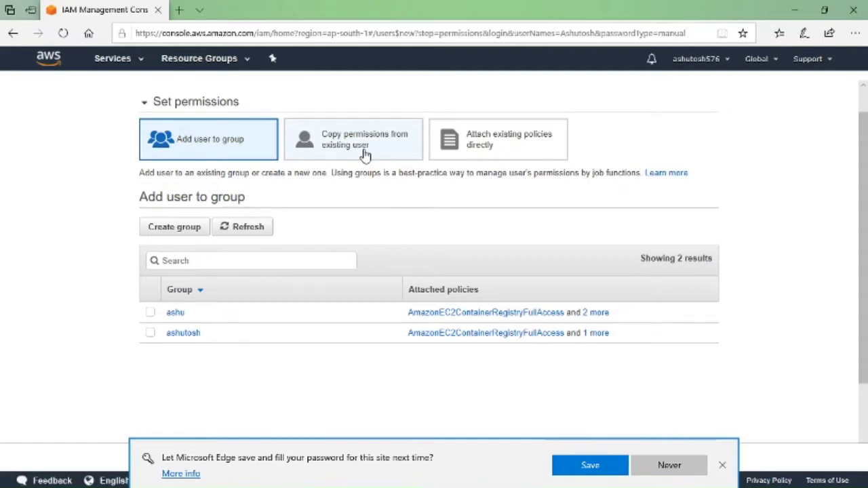
{"action": "scroll", "coordinate": [365, 194], "scroll_direction": "down", "scroll_amount": 1}
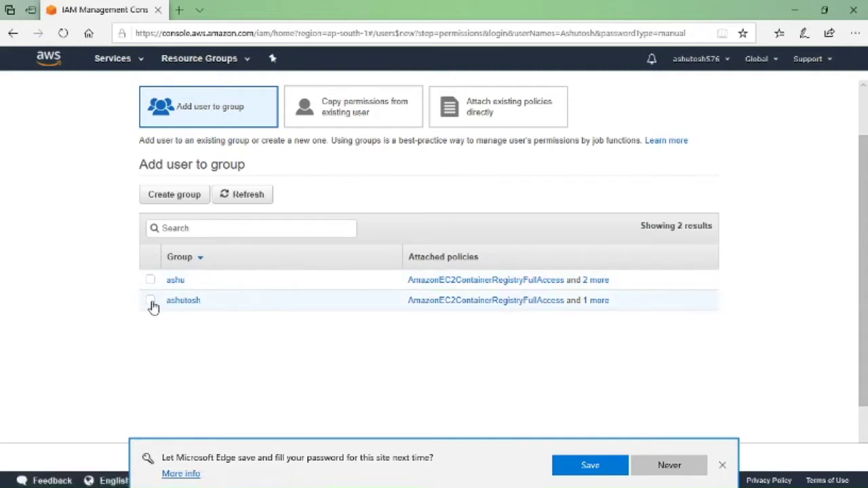
{"action": "left_click", "coordinate": [403, 112]}
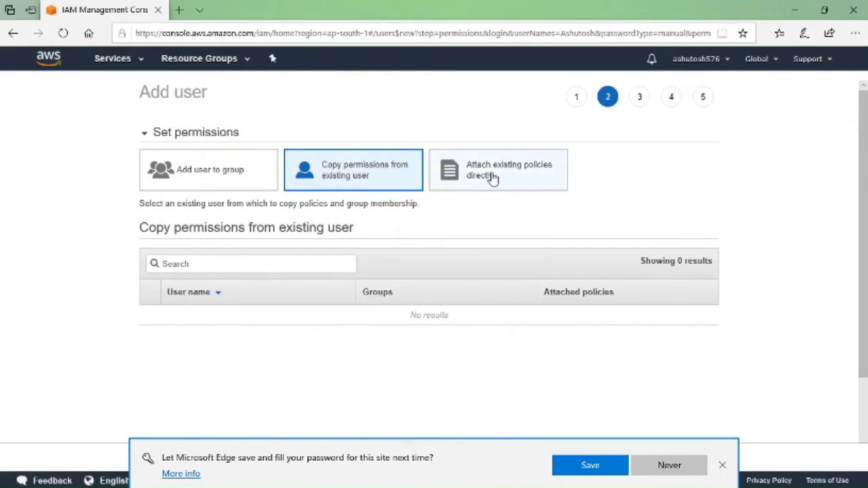
{"action": "left_click", "coordinate": [517, 176]}
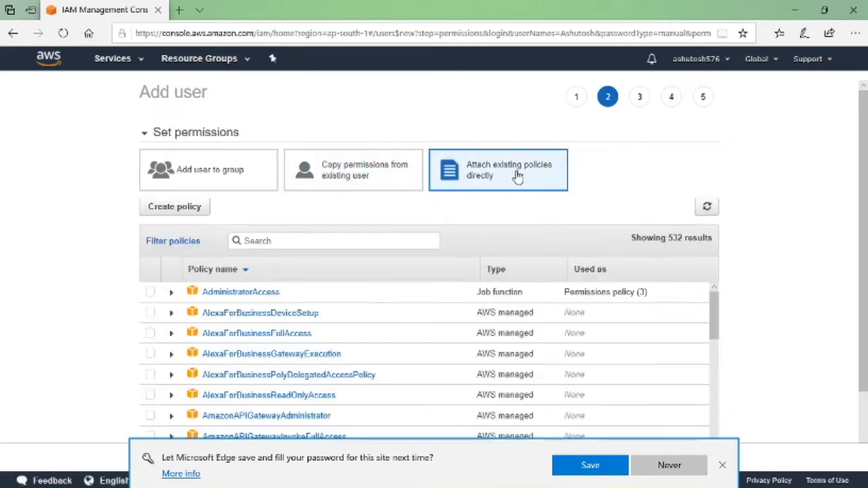
Filter the policies by "s3", select AmazonS3FullAccess, and dismiss the browser's password-saving offer.
{"action": "scroll", "coordinate": [517, 176], "scroll_direction": "down", "scroll_amount": 1}
{"action": "scroll", "coordinate": [517, 176], "scroll_direction": "down", "scroll_amount": 1}
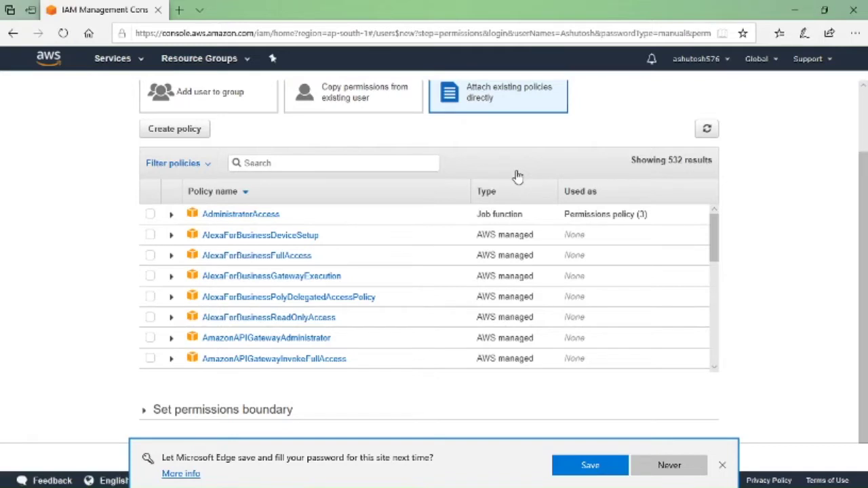
{"action": "left_click", "coordinate": [302, 163]}
{"action": "type", "text": "s3"}
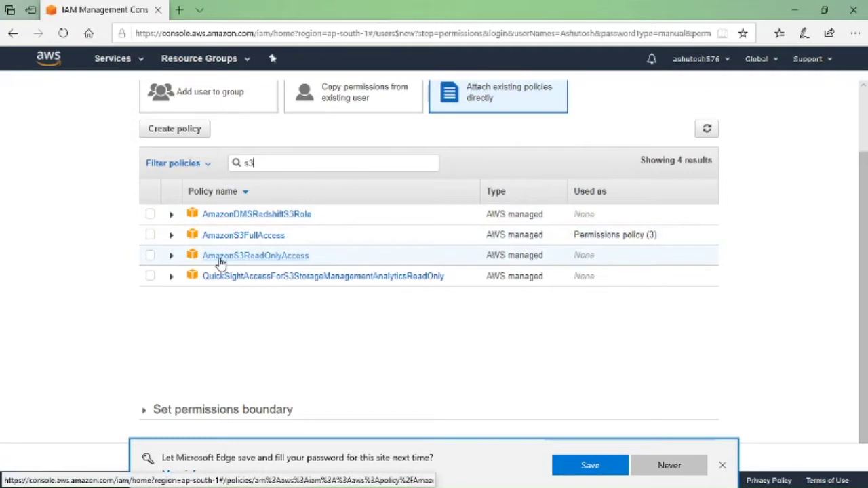
{"action": "left_click", "coordinate": [150, 236]}
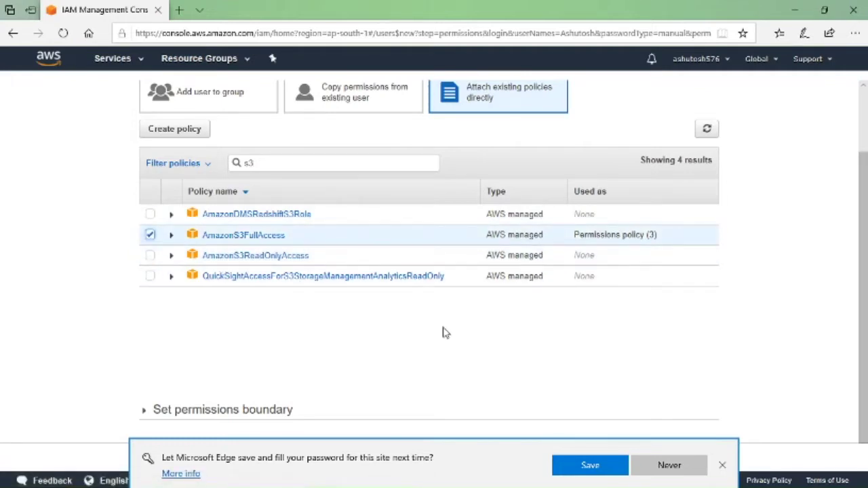
{"action": "left_click", "coordinate": [722, 465]}
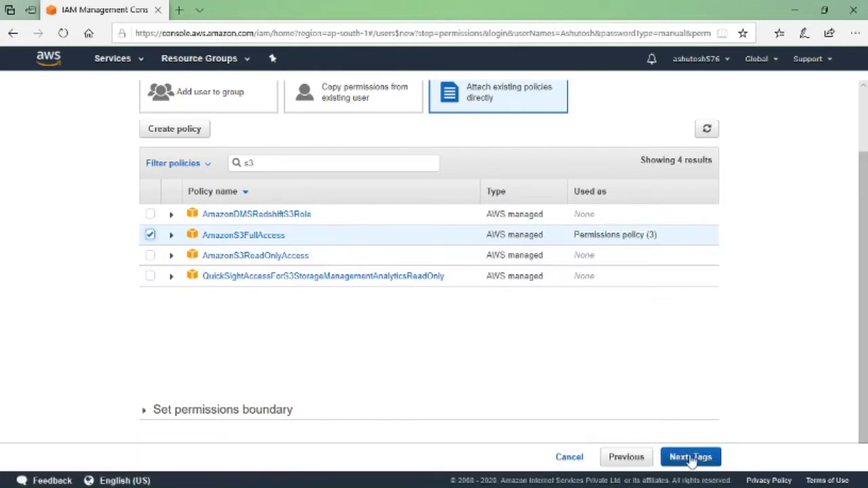
Expand the permissions boundary settings and continue to the tags stage without setting a boundary.
{"action": "left_click", "coordinate": [228, 411]}
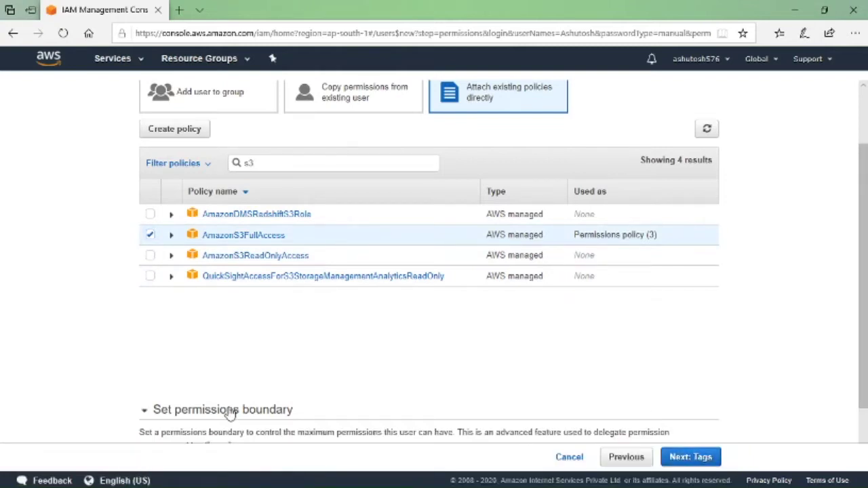
{"action": "scroll", "coordinate": [451, 359], "scroll_direction": "down", "scroll_amount": 2}
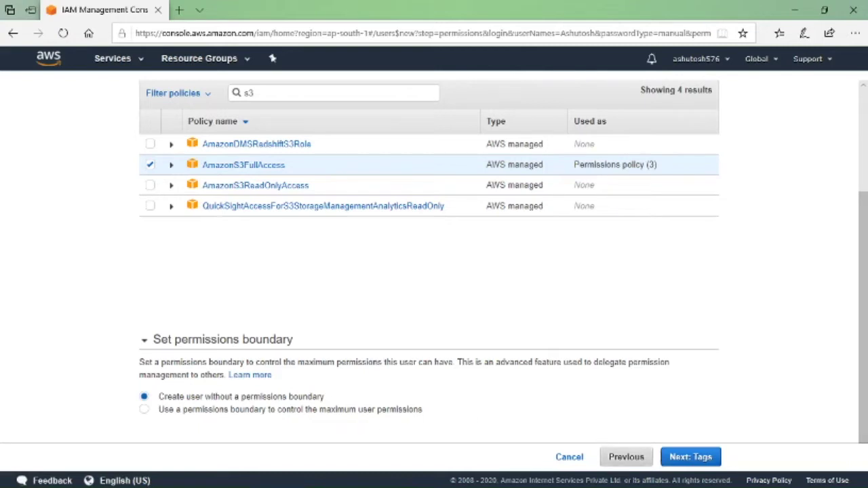
{"action": "left_click", "coordinate": [689, 459]}
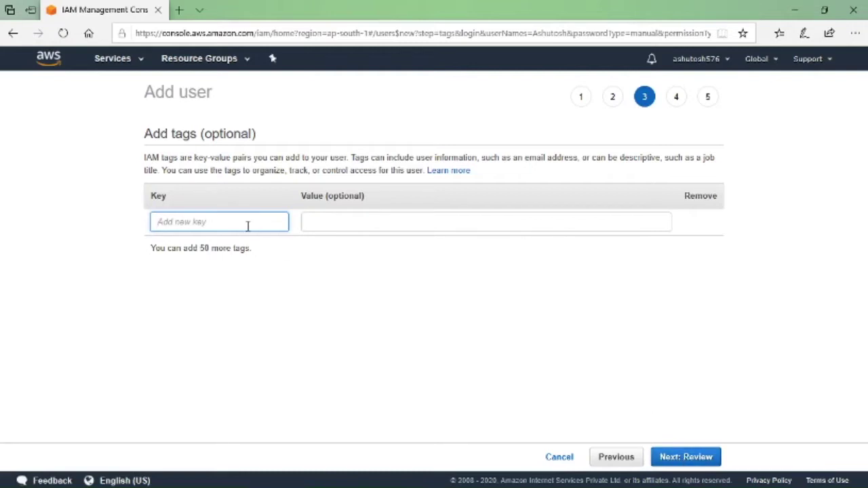
Add a tag with the key "developer" and no value, and continue to the review stage.
{"action": "type", "text": "de"}
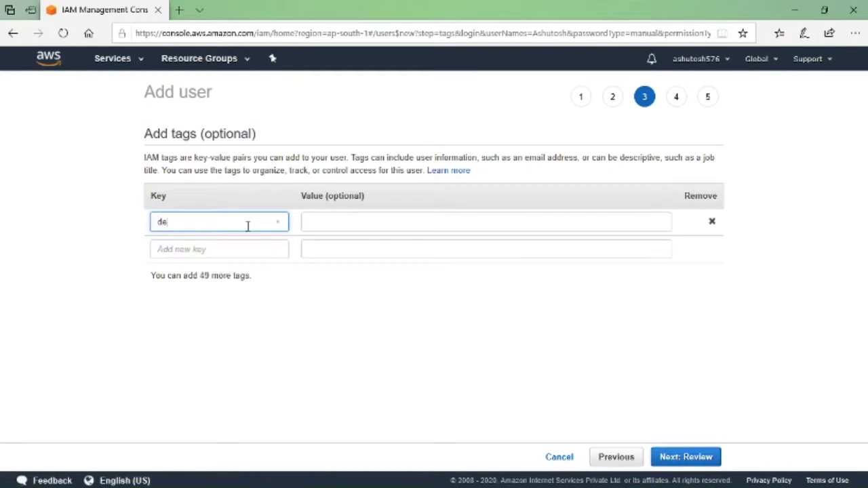
{"action": "type", "text": "veloper"}
{"action": "left_click", "coordinate": [188, 221]}
{"action": "left_click", "coordinate": [709, 459]}
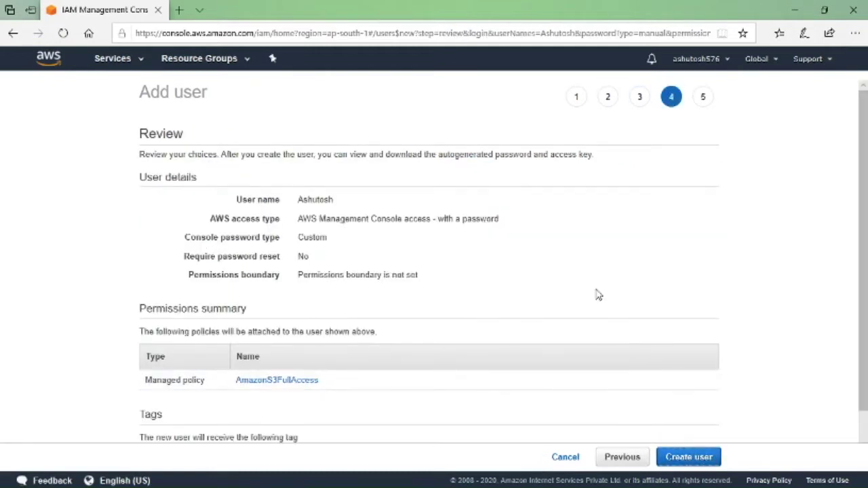
Review the user details, permissions and tags, and create the user.
{"action": "scroll", "coordinate": [597, 295], "scroll_direction": "down", "scroll_amount": 1}
{"action": "scroll", "coordinate": [598, 295], "scroll_direction": "down", "scroll_amount": 1}
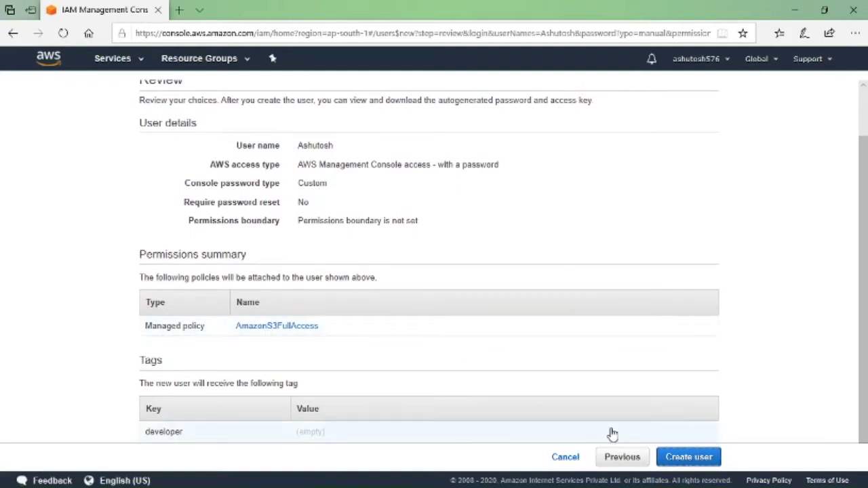
{"action": "left_click", "coordinate": [682, 458]}
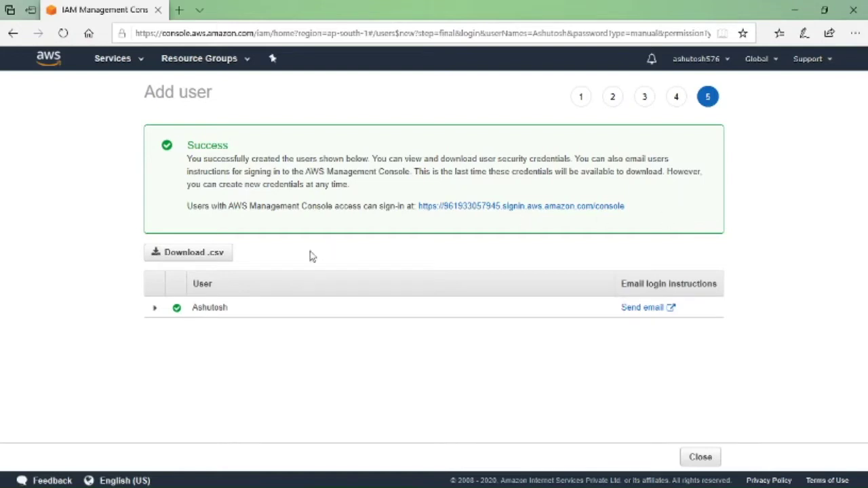
Download the new user's credentials.csv and open it in Notepad, keeping Notepad as the default for .csv files.
{"action": "left_click", "coordinate": [208, 261]}
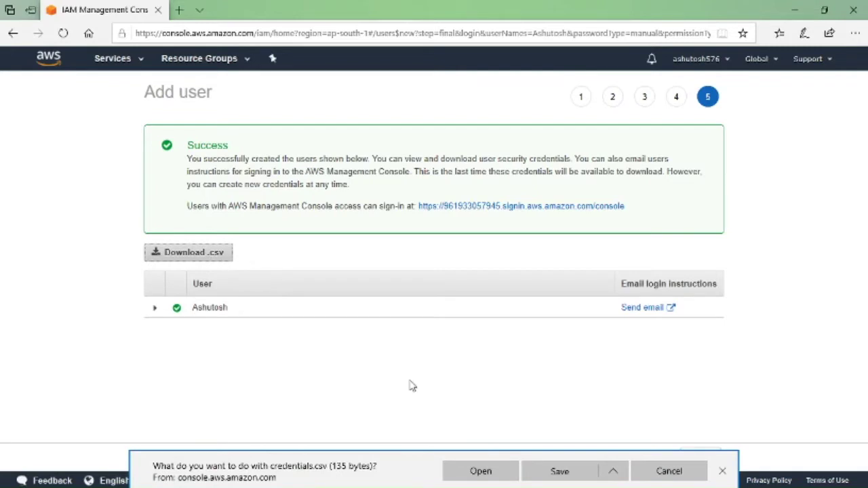
{"action": "left_click", "coordinate": [494, 477]}
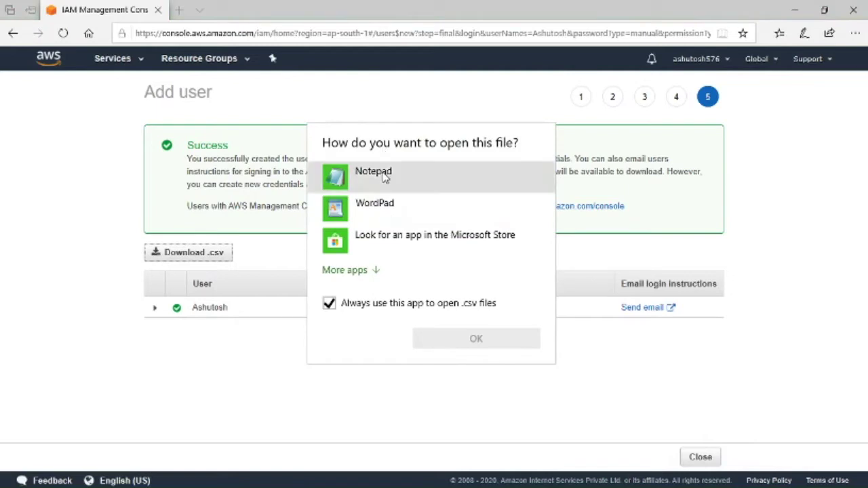
{"action": "left_click", "coordinate": [384, 175]}
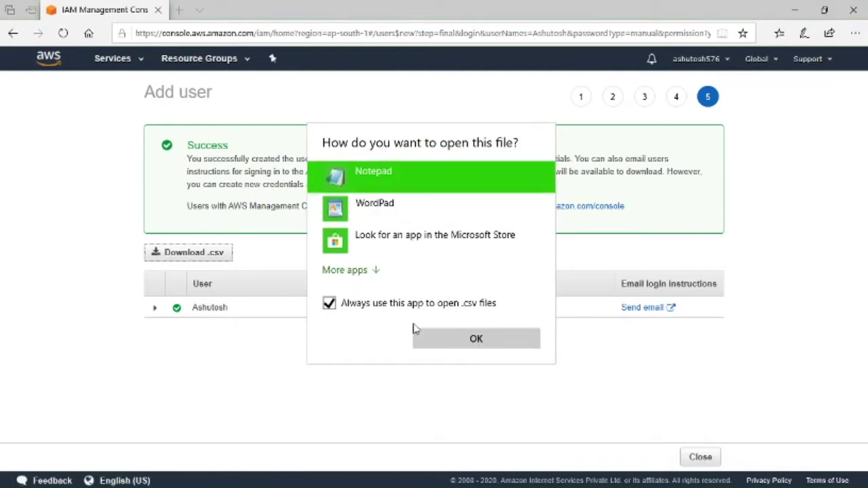
{"action": "left_click", "coordinate": [457, 343]}
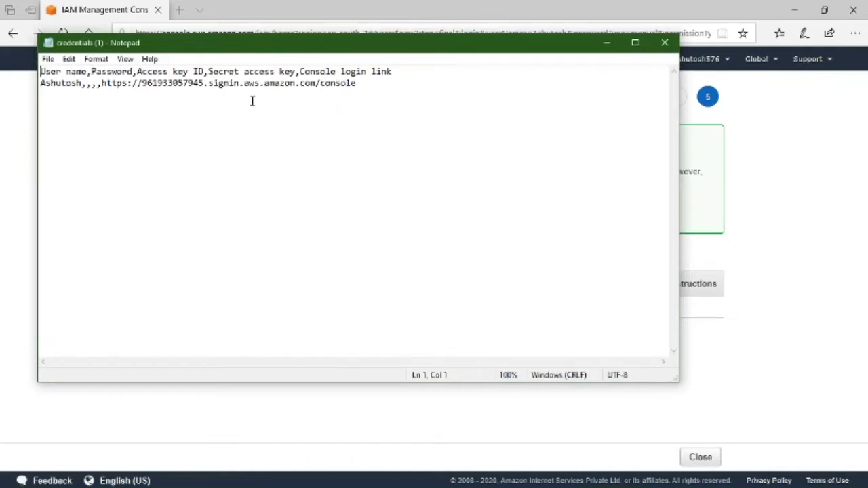
Copy the console login link from the credentials file.
{"action": "left_click_drag", "start_coordinate": [102, 83], "coordinate": [357, 82]}
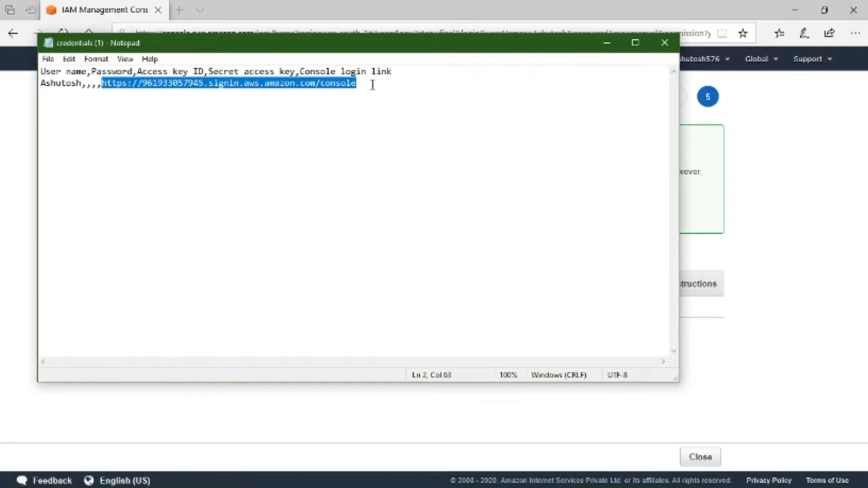
{"action": "right_click", "coordinate": [337, 82]}
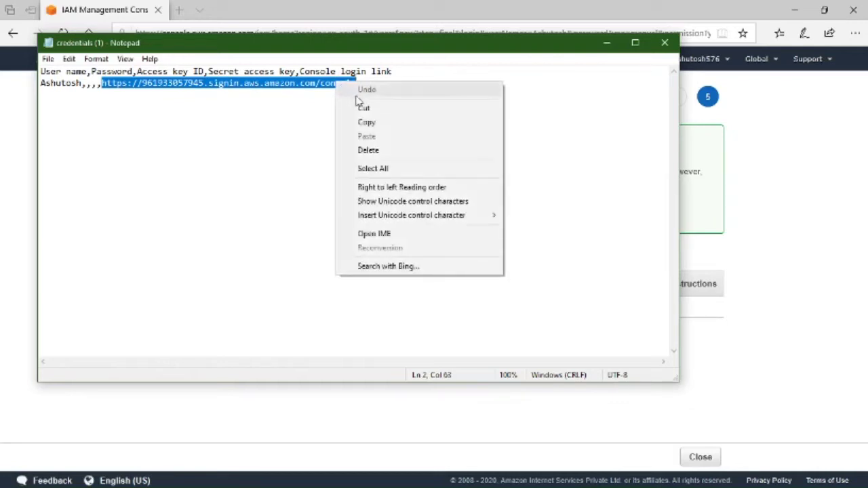
{"action": "left_click", "coordinate": [373, 123]}
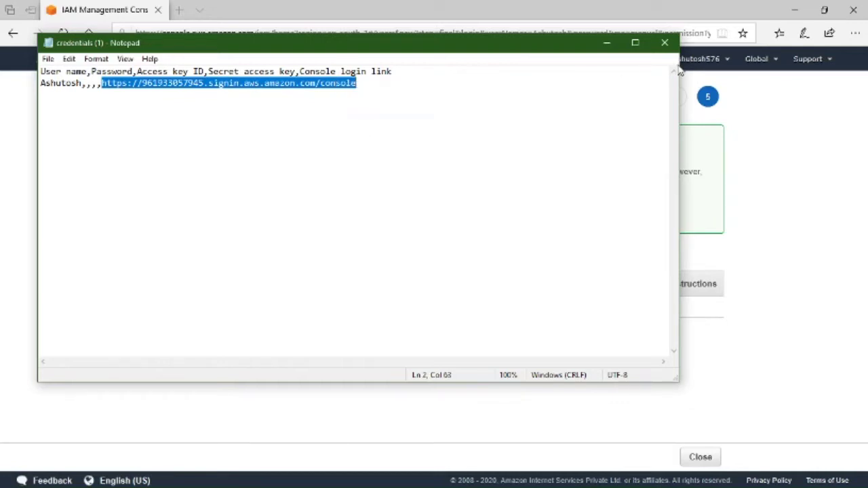
Sign in to the console as the new IAM user through the copied link without saving the password, and view the account details.
{"action": "left_click", "coordinate": [604, 43]}
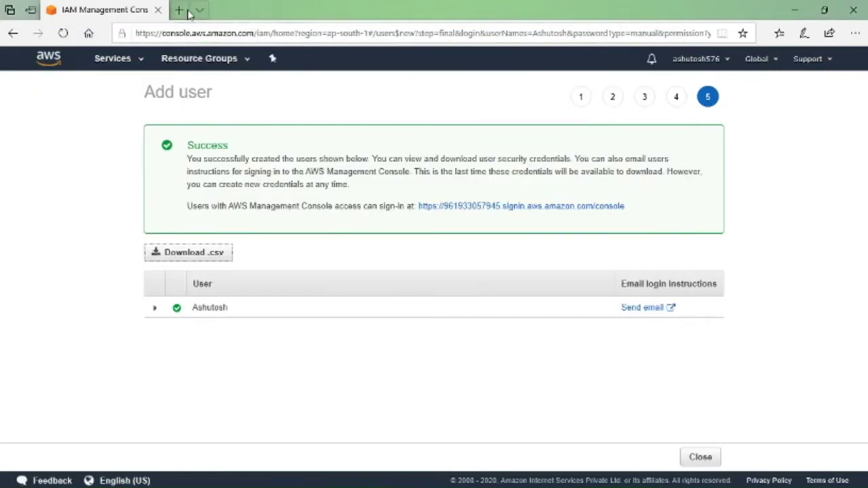
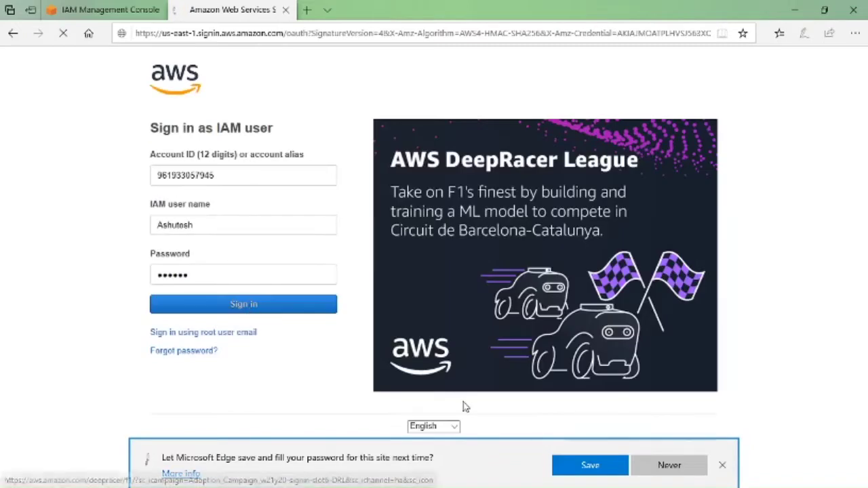
{"action": "left_click", "coordinate": [669, 466]}
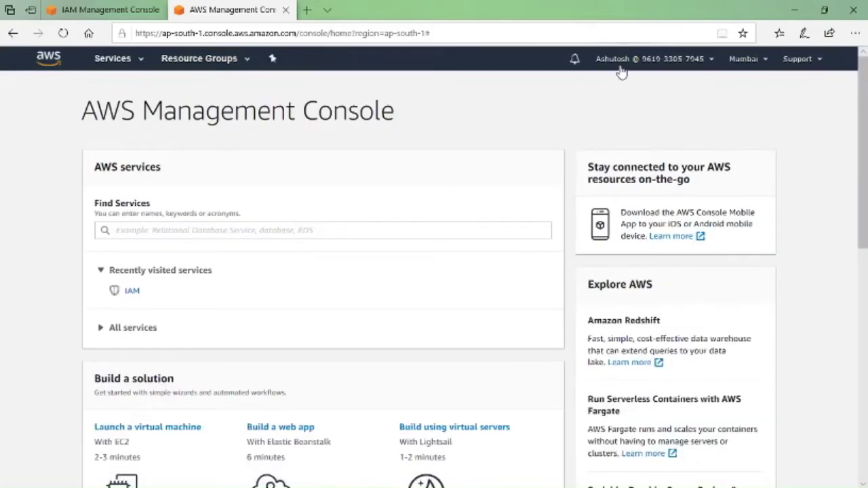
{"action": "left_click", "coordinate": [710, 61]}
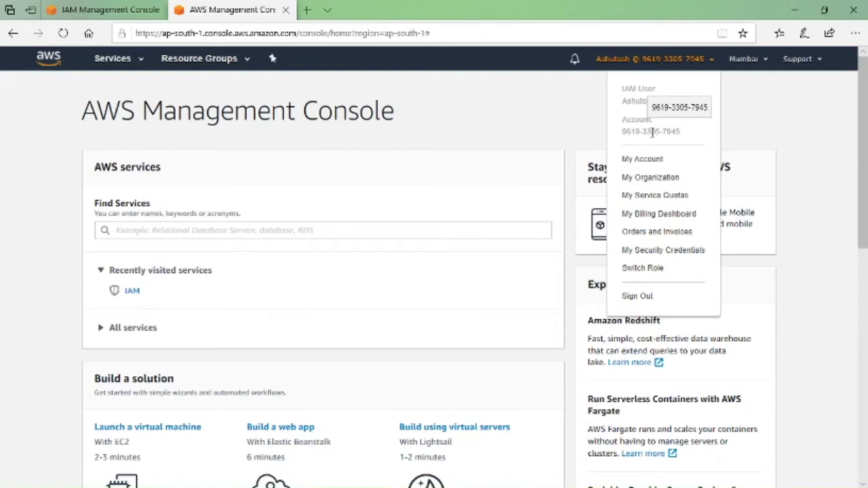
Open the EC2 service from the full list of services and look over the resources on its dashboard.
{"action": "scroll", "coordinate": [434, 207], "scroll_direction": "down", "scroll_amount": 2}
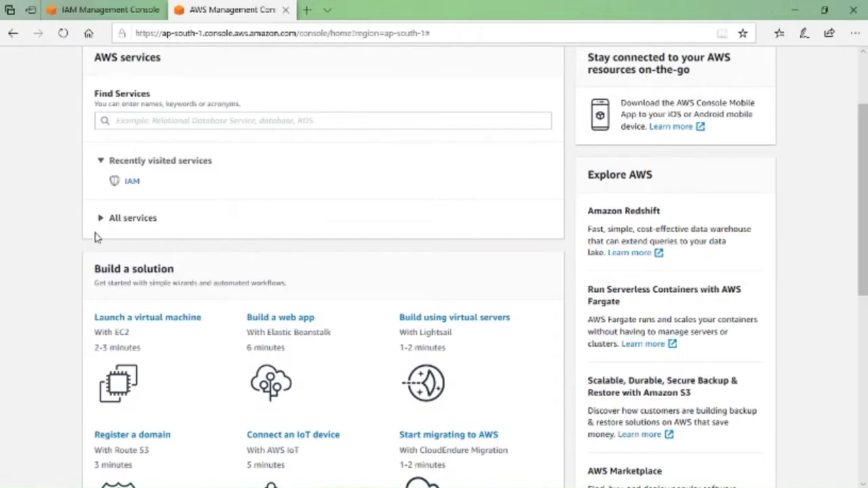
{"action": "left_click", "coordinate": [129, 220]}
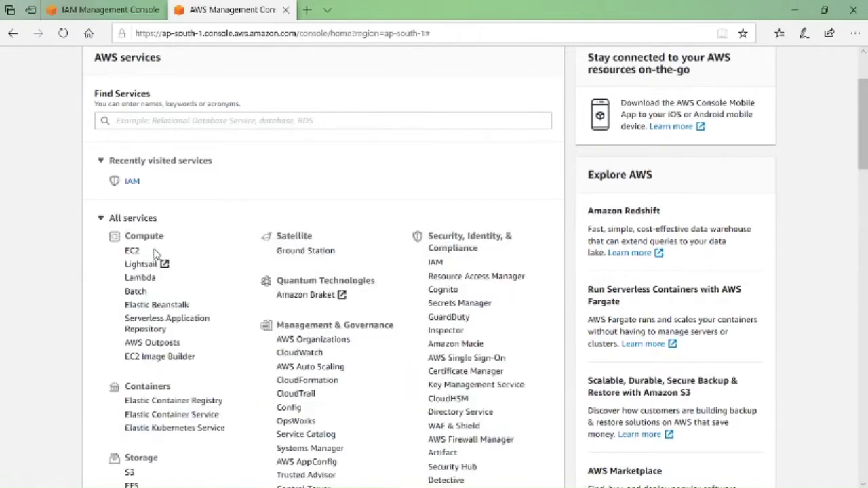
{"action": "left_click", "coordinate": [132, 252]}
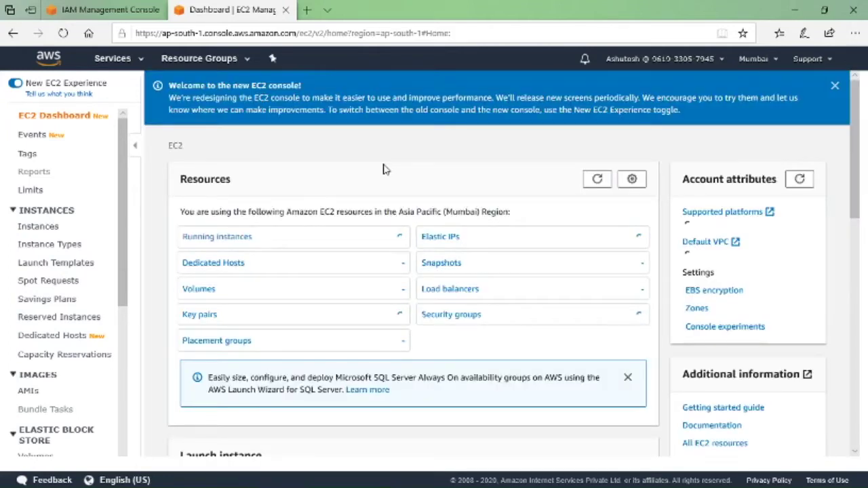
{"action": "scroll", "coordinate": [383, 168], "scroll_direction": "down", "scroll_amount": 1}
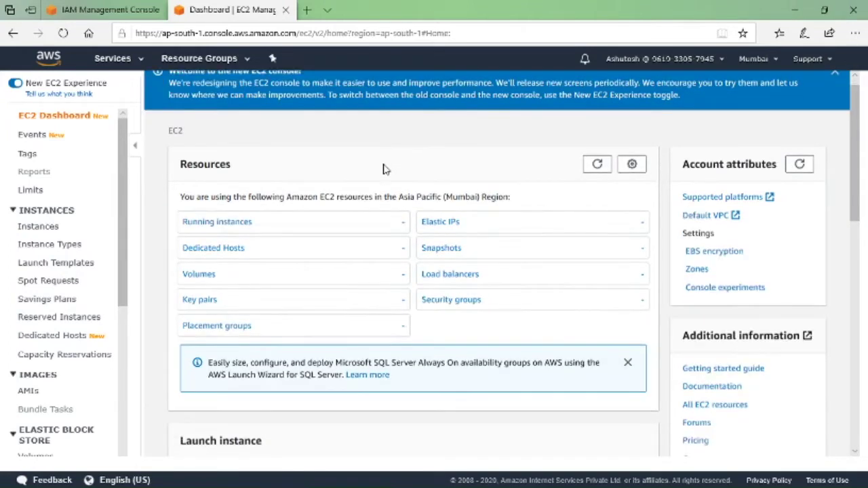
{"action": "scroll", "coordinate": [383, 169], "scroll_direction": "down", "scroll_amount": 3}
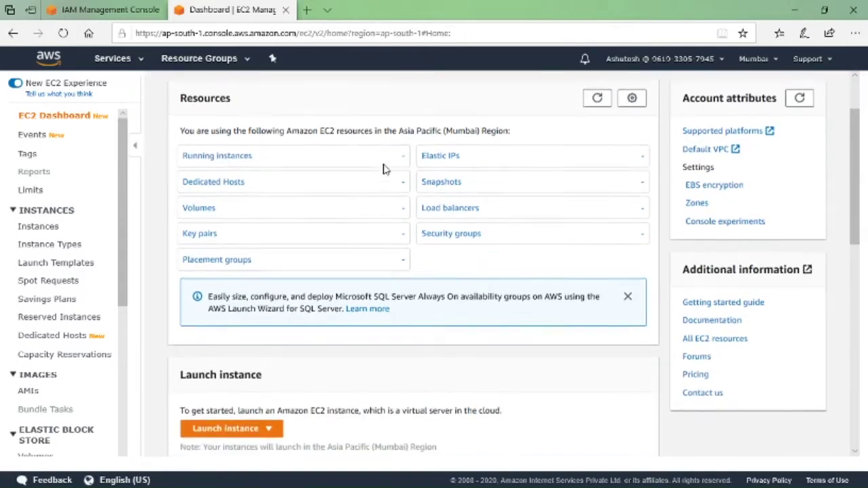
{"action": "scroll", "coordinate": [383, 169], "scroll_direction": "up", "scroll_amount": 1}
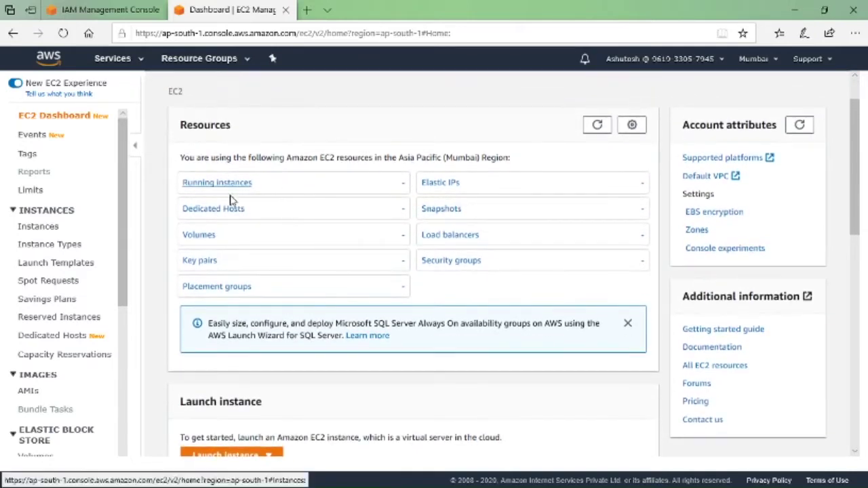
Open the running instances list and check whether the IAM user can access the instance data.
{"action": "left_click", "coordinate": [216, 187]}
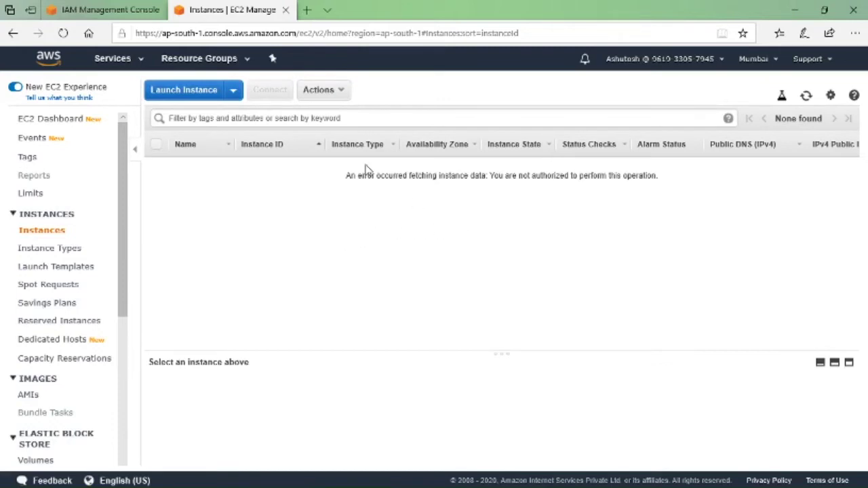
{"action": "left_click_drag", "start_coordinate": [346, 175], "coordinate": [660, 178]}
{"action": "left_click", "coordinate": [660, 178]}
{"action": "scroll", "coordinate": [76, 303], "scroll_direction": "down", "scroll_amount": 3}
{"action": "scroll", "coordinate": [76, 303], "scroll_direction": "down", "scroll_amount": 6}
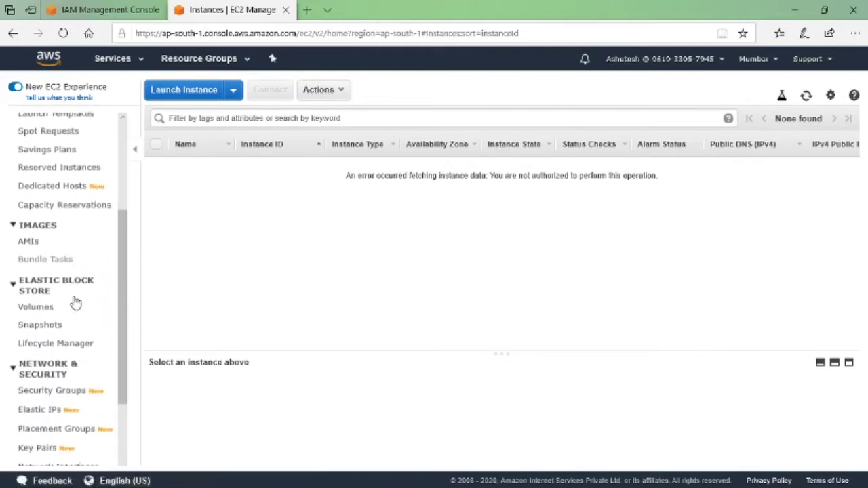
{"action": "scroll", "coordinate": [76, 304], "scroll_direction": "up", "scroll_amount": 9}
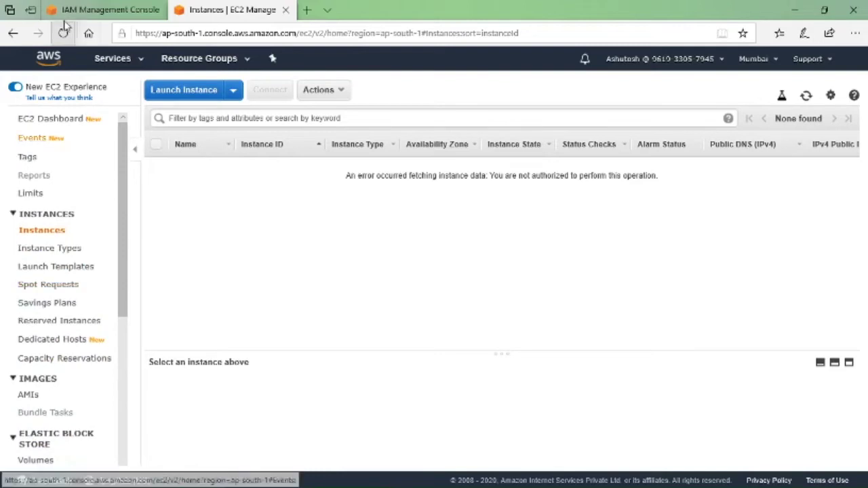
Open the S3 storage service as the IAM user.
{"action": "left_click", "coordinate": [136, 65]}
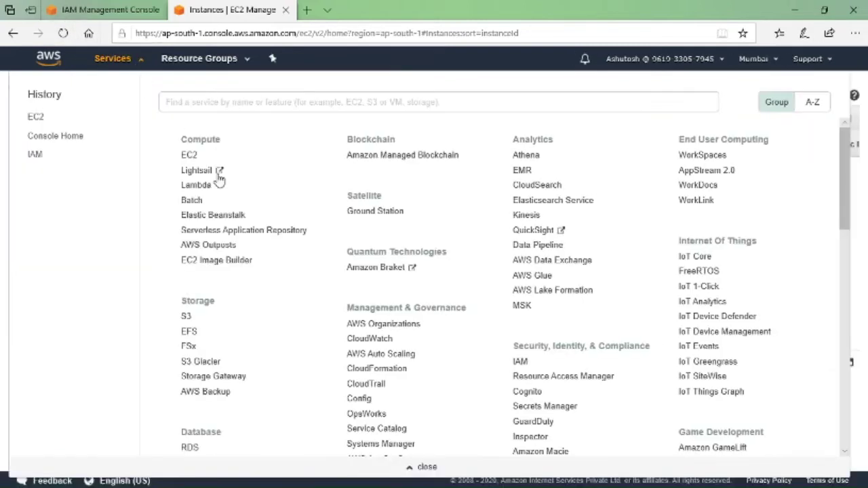
{"action": "left_click", "coordinate": [187, 317]}
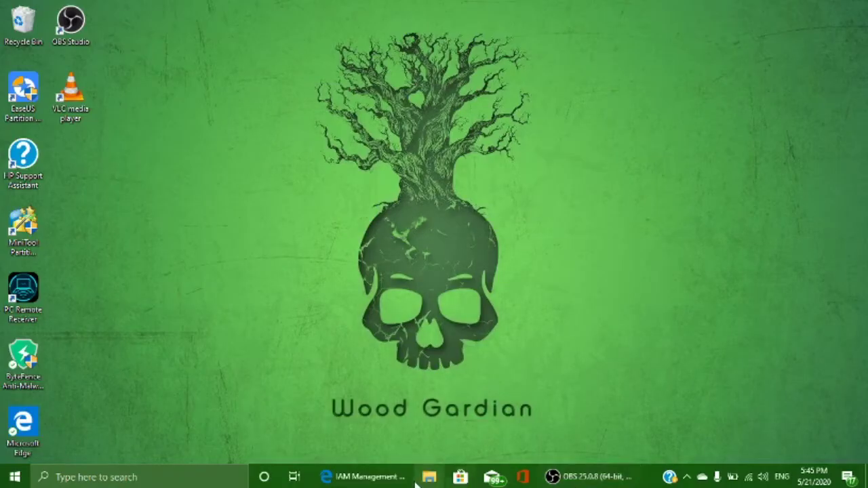
Return to the IAM console, start a new group named Developer, and continue to attaching policies.
{"action": "left_click", "coordinate": [363, 476]}
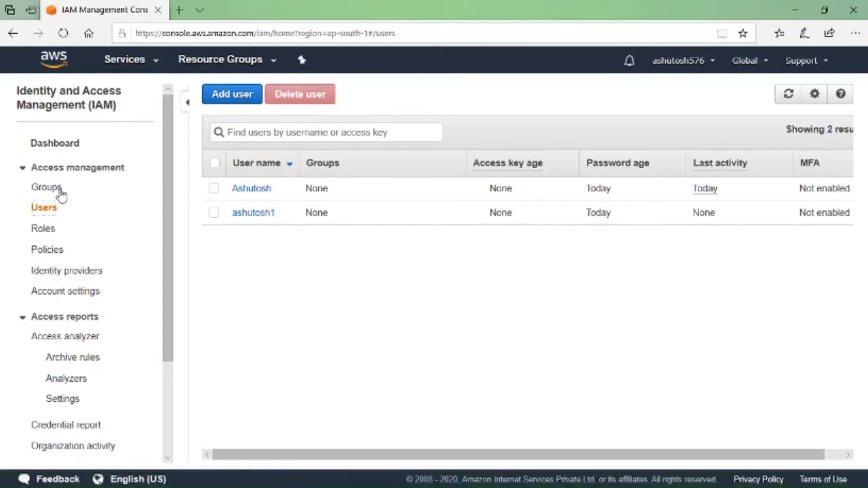
{"action": "left_click", "coordinate": [59, 192]}
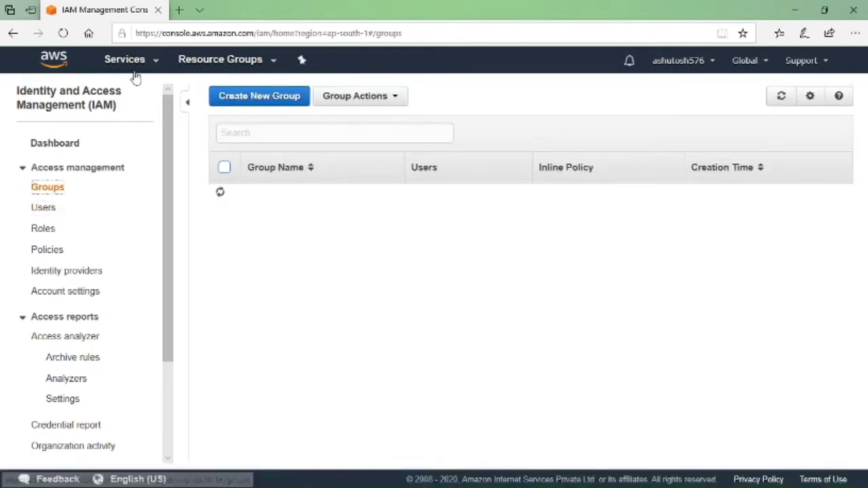
{"action": "left_click", "coordinate": [282, 108]}
{"action": "left_click", "coordinate": [364, 156]}
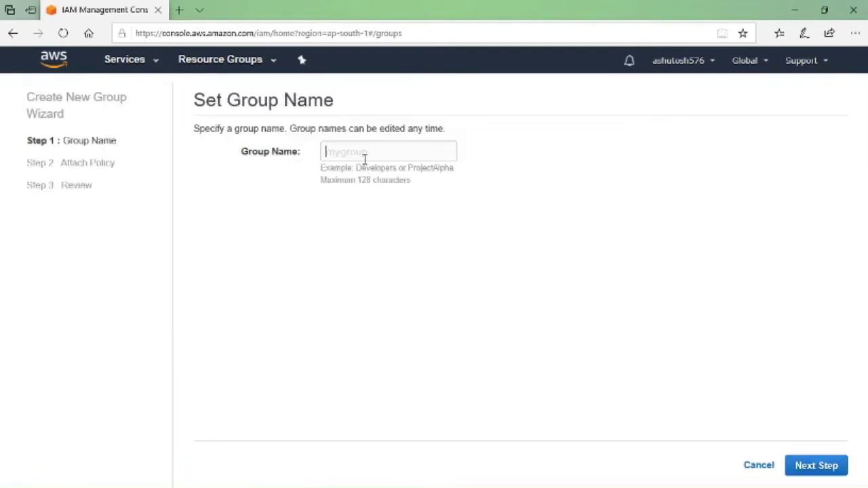
{"action": "type", "text": "De"}
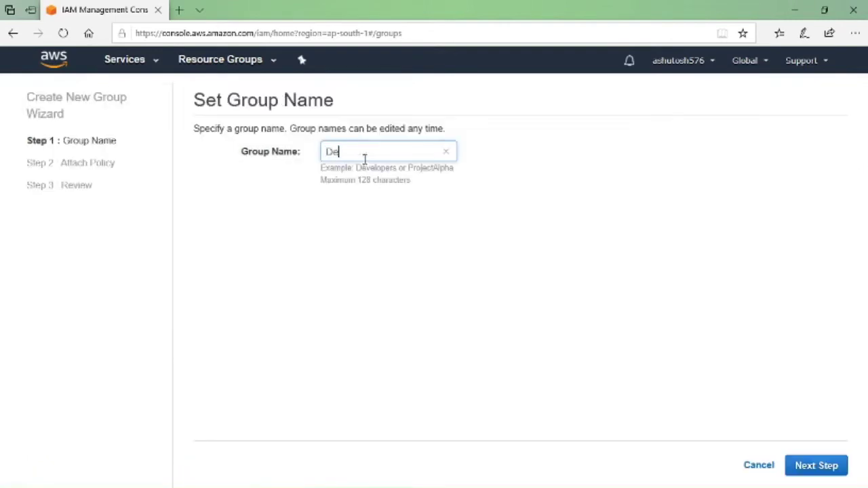
{"action": "type", "text": "peloper"}
{"action": "left_click", "coordinate": [344, 154]}
{"action": "key", "text": "BackSpace"}
{"action": "type", "text": "veloper"}
{"action": "left_click", "coordinate": [817, 475]}
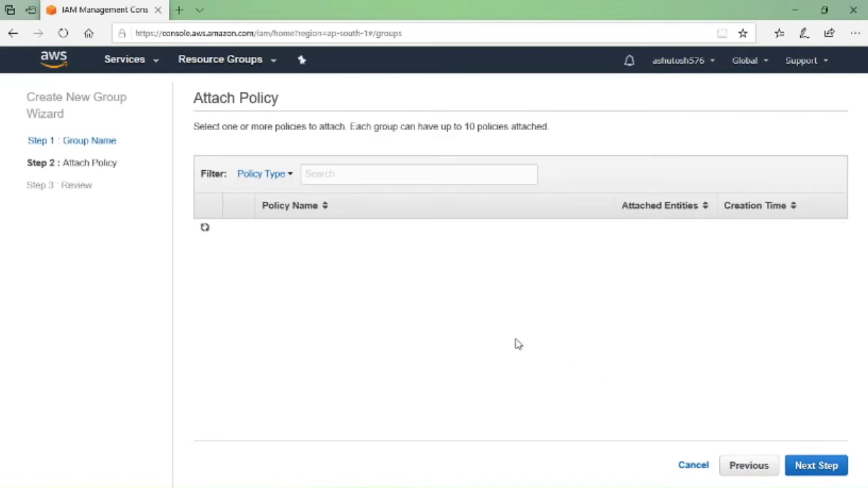
Search the policies for "dyna", attach AmazonDynamoDBFullAccess to the new group, and create the group.
{"action": "scroll", "coordinate": [515, 344], "scroll_direction": "down", "scroll_amount": 5}
{"action": "scroll", "coordinate": [517, 346], "scroll_direction": "up", "scroll_amount": 1}
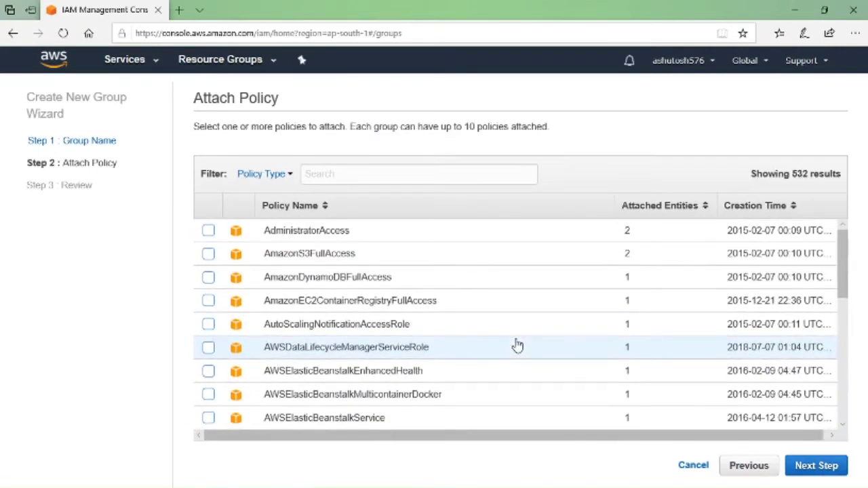
{"action": "scroll", "coordinate": [515, 346], "scroll_direction": "down", "scroll_amount": 2}
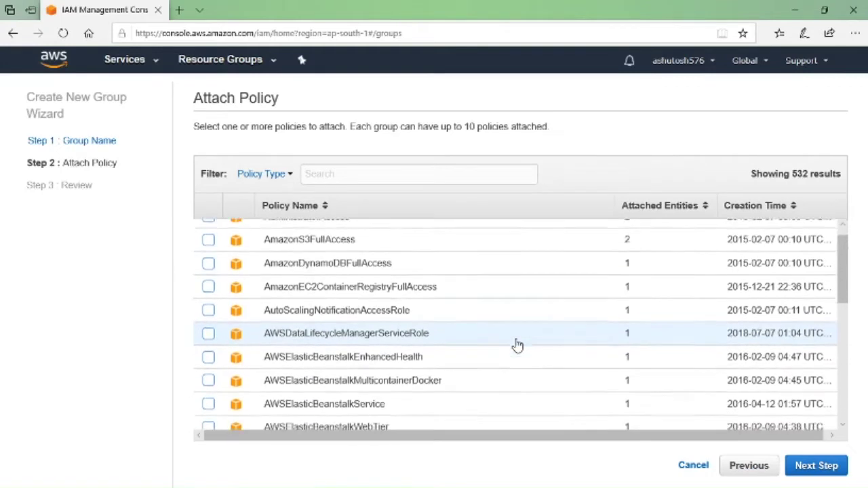
{"action": "scroll", "coordinate": [513, 345], "scroll_direction": "up", "scroll_amount": 2}
{"action": "left_click", "coordinate": [370, 173]}
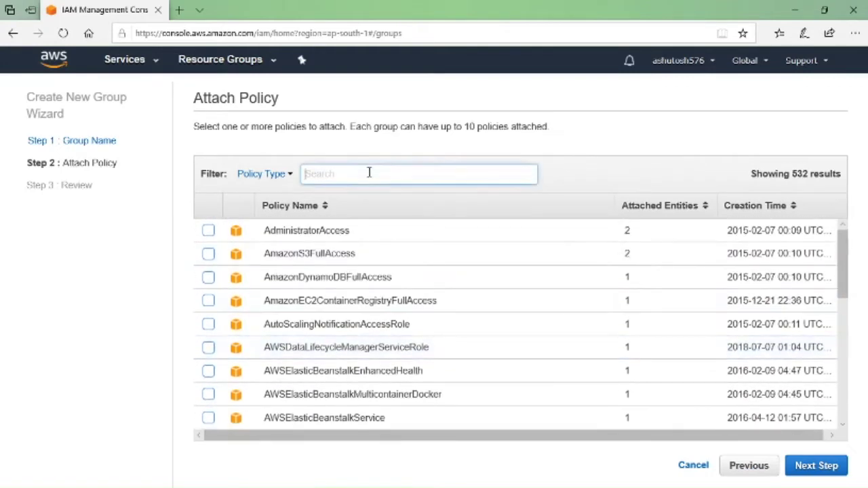
{"action": "type", "text": "dyna"}
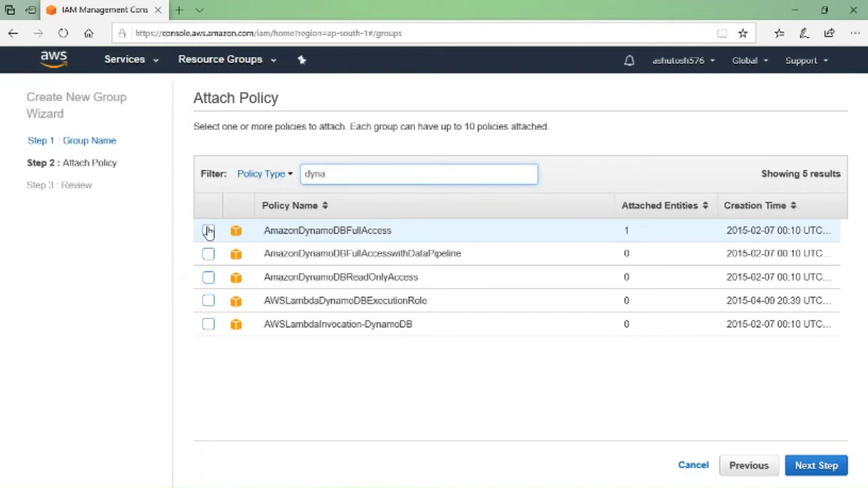
{"action": "left_click", "coordinate": [208, 231]}
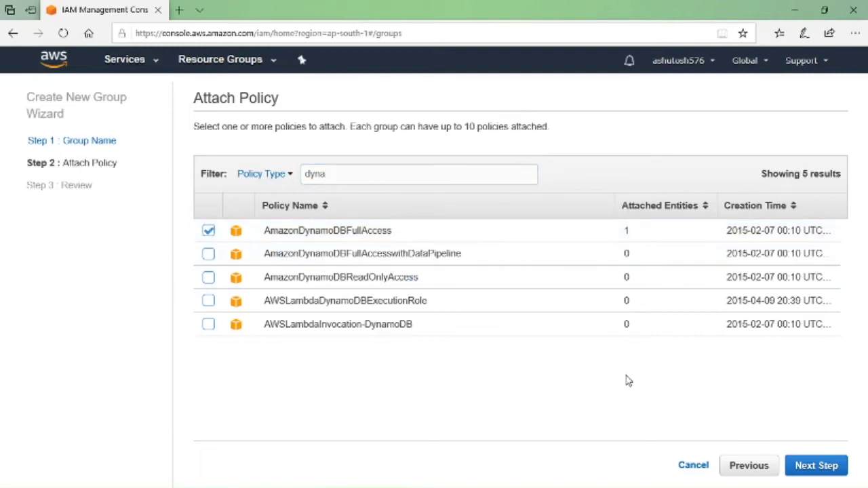
{"action": "left_click", "coordinate": [829, 471]}
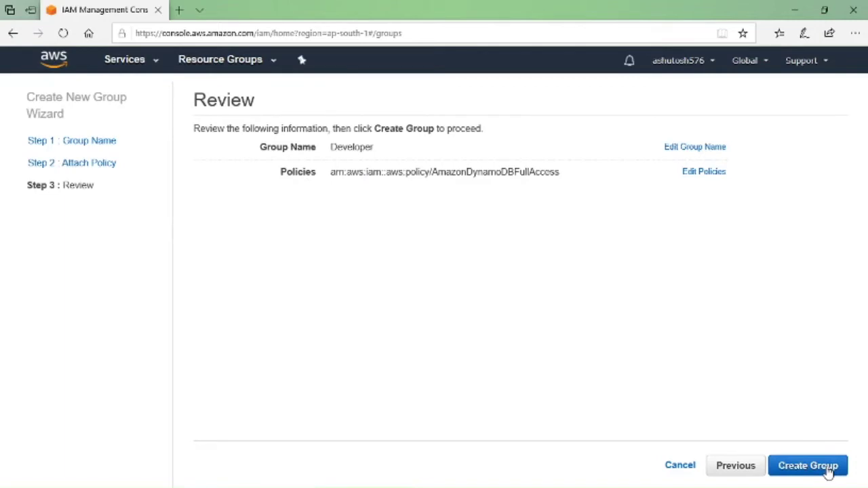
{"action": "left_click", "coordinate": [828, 472]}
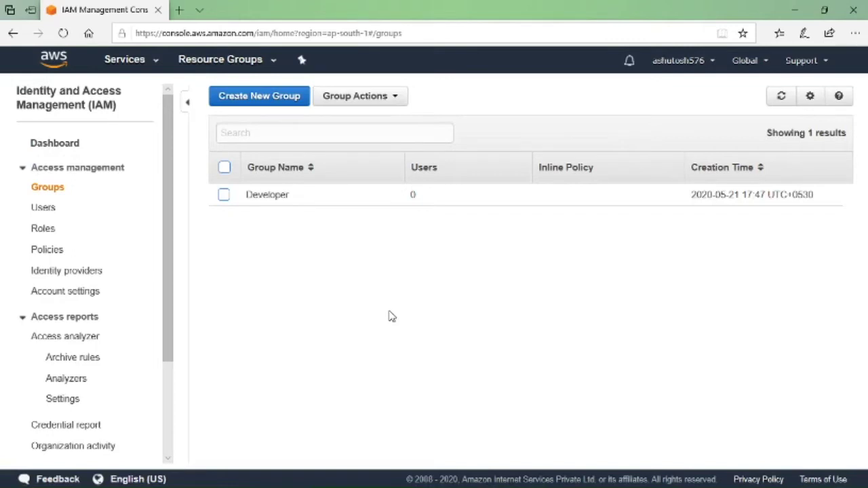
Open the Developer group and add both existing IAM users to it.
{"action": "left_click", "coordinate": [266, 194]}
{"action": "left_click", "coordinate": [296, 297]}
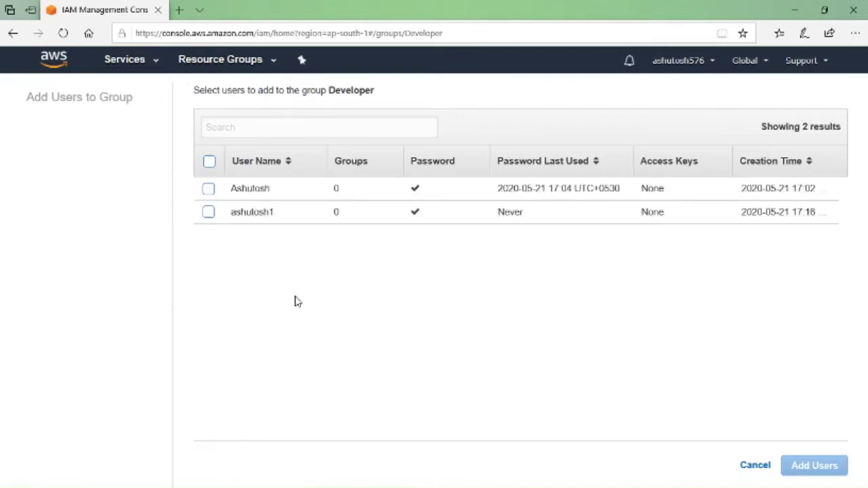
{"action": "left_click", "coordinate": [208, 189]}
{"action": "left_click", "coordinate": [208, 213]}
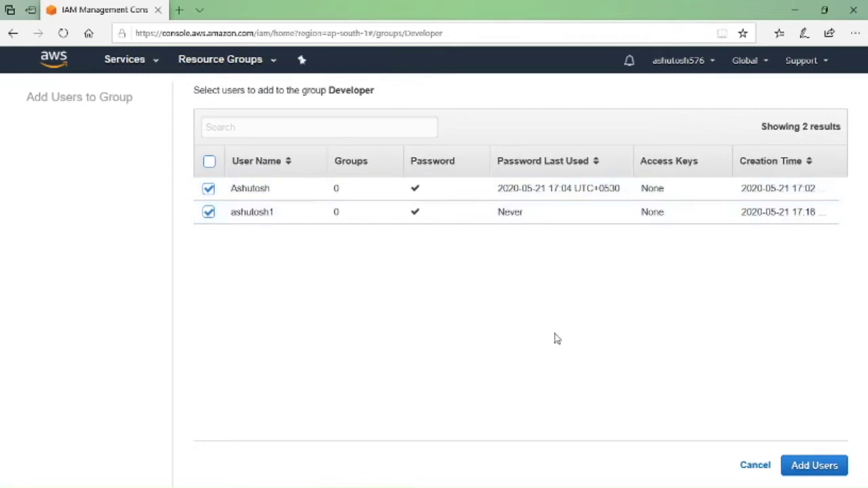
{"action": "left_click", "coordinate": [816, 465]}
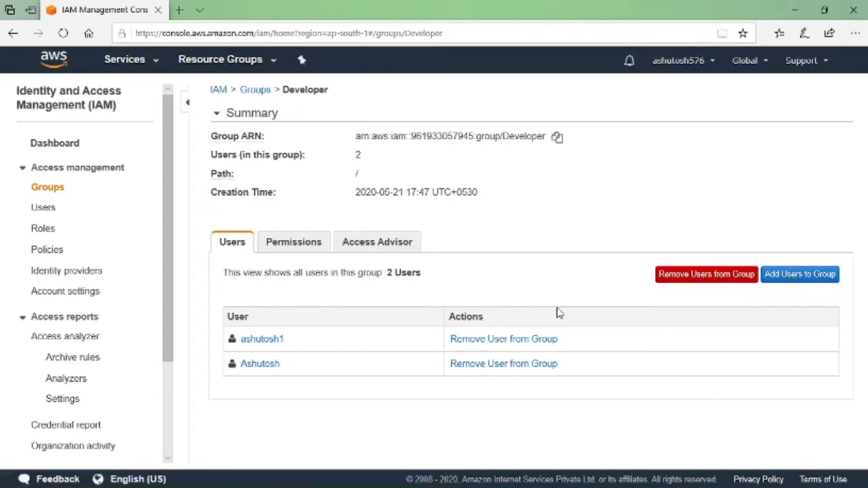
Check the Developer group's attached permissions, browse the policies available to attach, and leave without attaching any.
{"action": "left_click", "coordinate": [304, 239]}
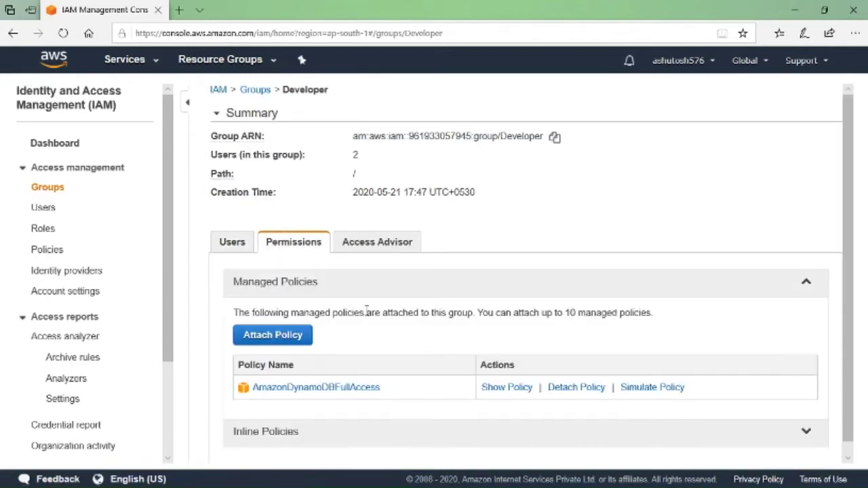
{"action": "scroll", "coordinate": [367, 310], "scroll_direction": "down", "scroll_amount": 1}
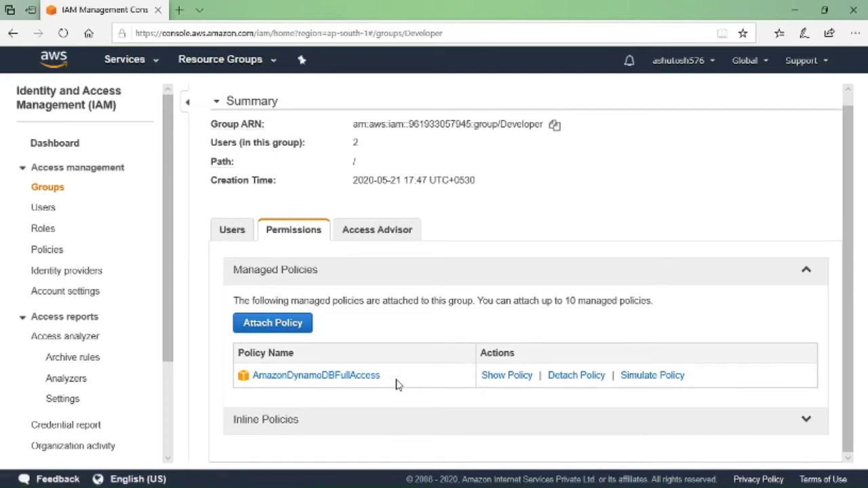
{"action": "left_click", "coordinate": [305, 330]}
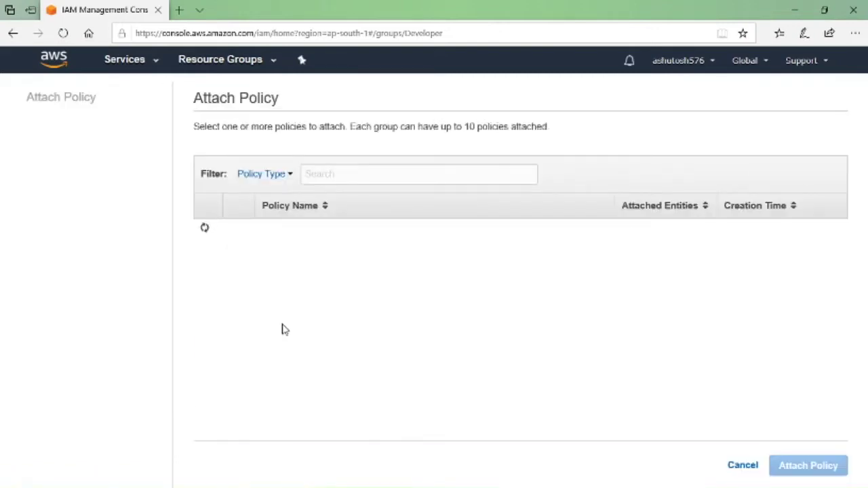
{"action": "scroll", "coordinate": [348, 344], "scroll_direction": "down", "scroll_amount": 4}
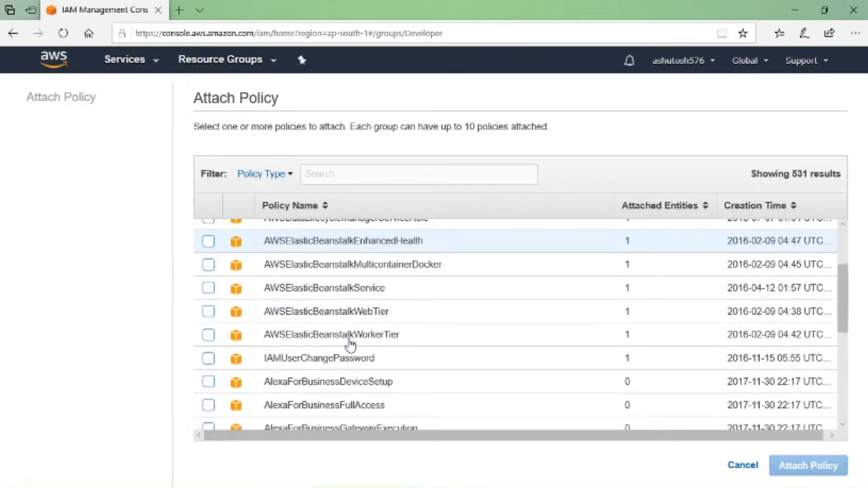
{"action": "scroll", "coordinate": [349, 346], "scroll_direction": "up", "scroll_amount": 3}
{"action": "scroll", "coordinate": [349, 345], "scroll_direction": "up", "scroll_amount": 1}
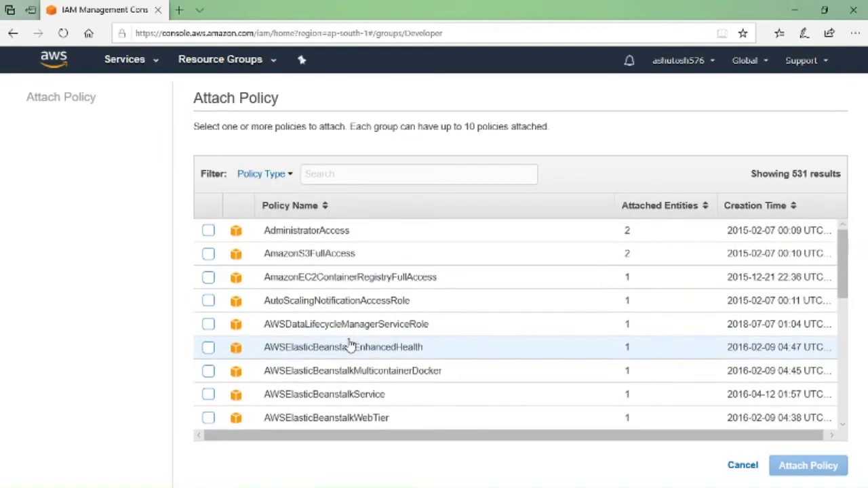
{"action": "left_click", "coordinate": [15, 34]}
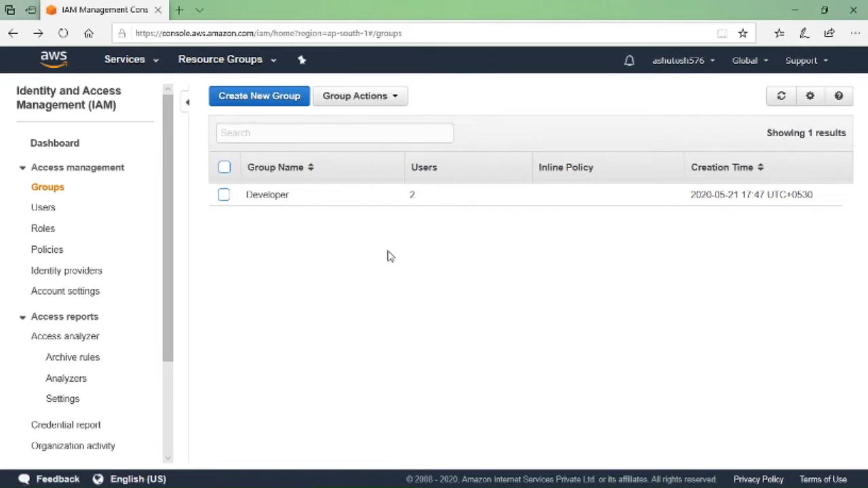
Reopen the Developer group and review its managed policies and the Access Advisor list of granted services.
{"action": "left_click", "coordinate": [281, 200]}
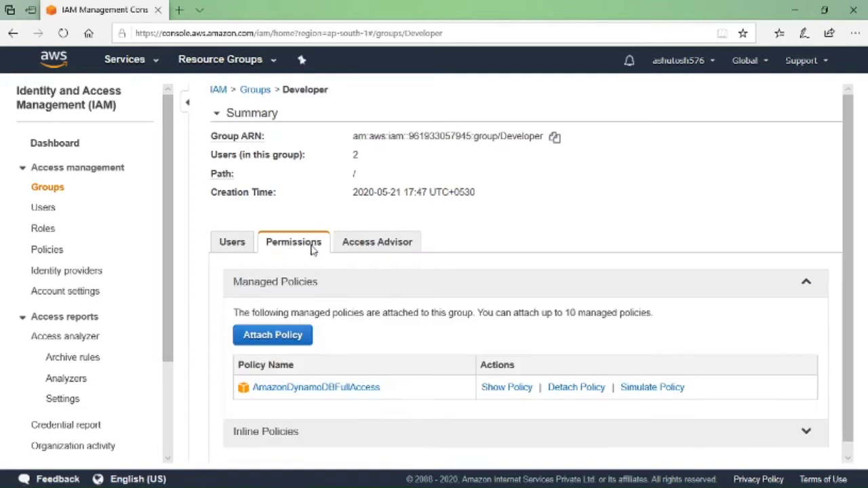
{"action": "scroll", "coordinate": [383, 311], "scroll_direction": "down", "scroll_amount": 1}
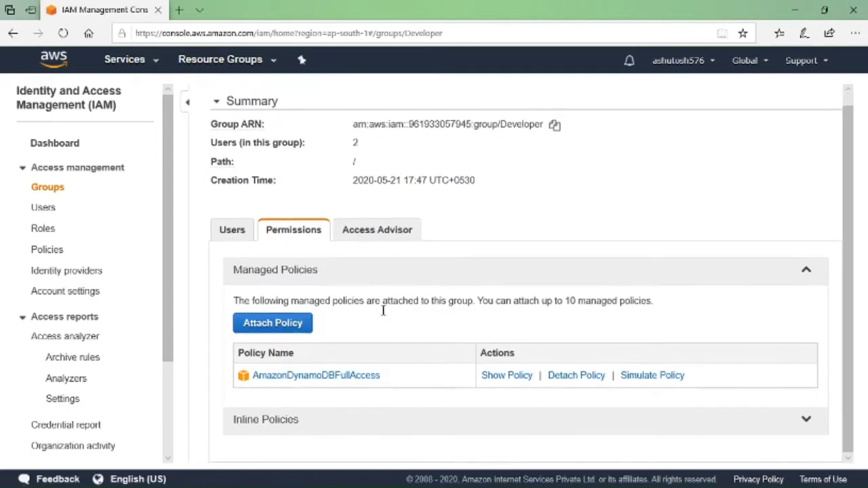
{"action": "left_click", "coordinate": [379, 235]}
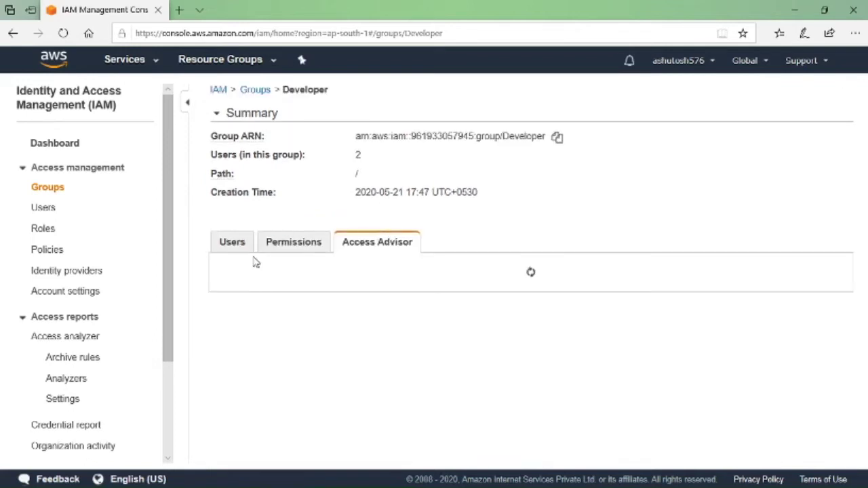
{"action": "scroll", "coordinate": [359, 319], "scroll_direction": "down", "scroll_amount": 1}
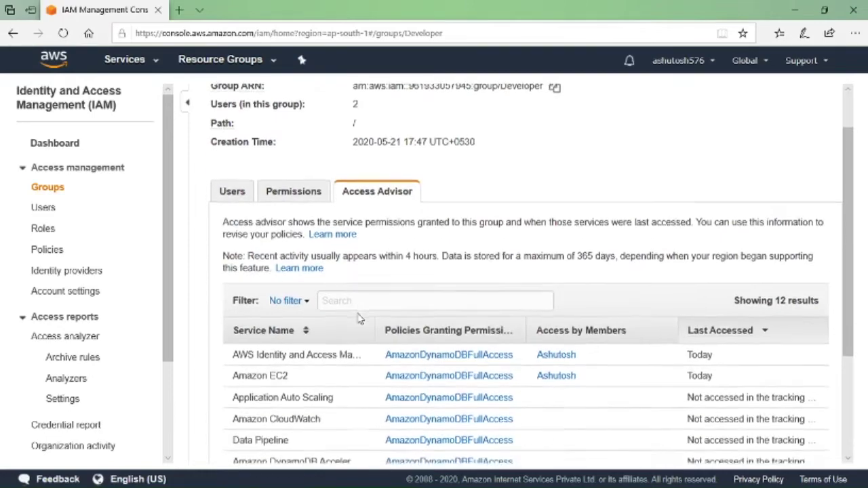
{"action": "scroll", "coordinate": [359, 318], "scroll_direction": "down", "scroll_amount": 1}
{"action": "scroll", "coordinate": [359, 319], "scroll_direction": "down", "scroll_amount": 1}
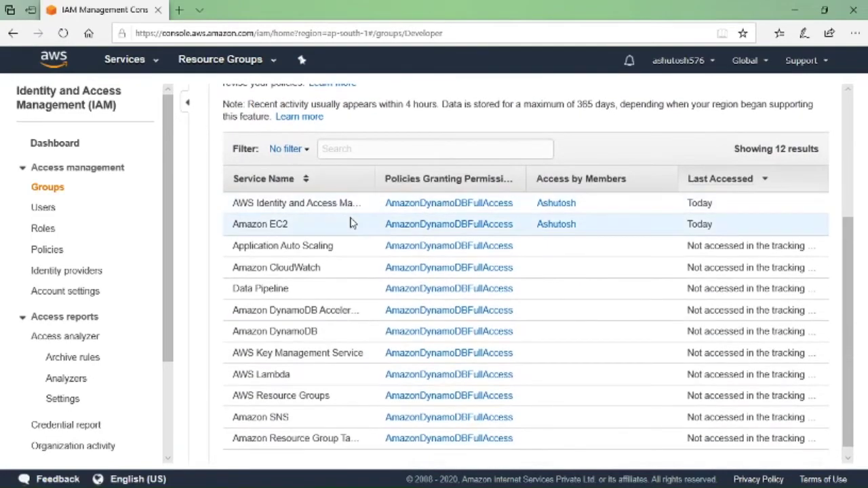
{"action": "scroll", "coordinate": [350, 219], "scroll_direction": "up", "scroll_amount": 1}
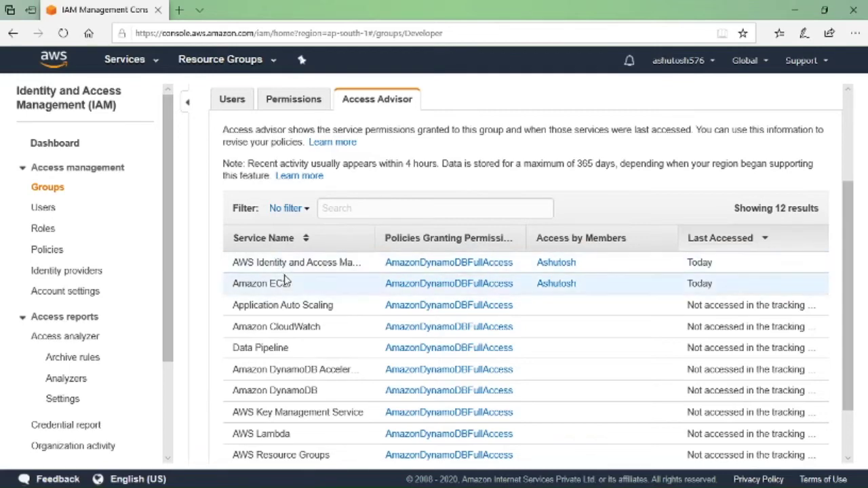
{"action": "scroll", "coordinate": [285, 281], "scroll_direction": "up", "scroll_amount": 3}
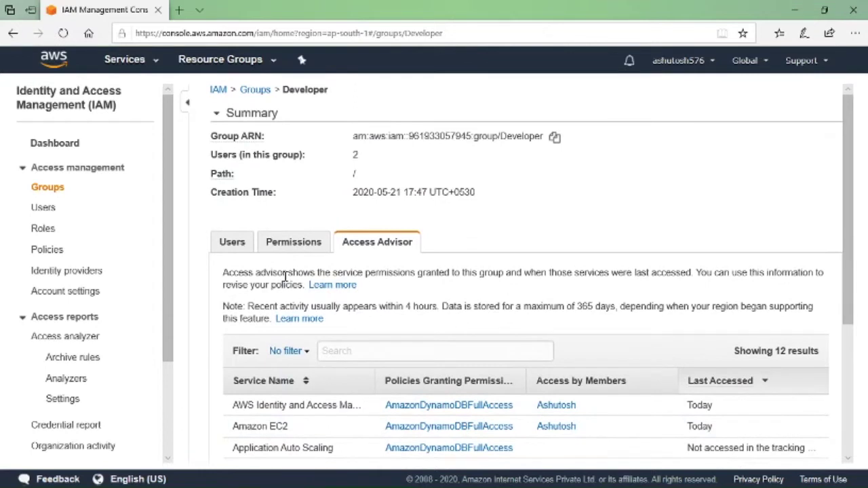
Start a new IAM role with AWS service as trusted entity and EC2 as use case, and continue to permissions.
{"action": "left_click", "coordinate": [40, 230]}
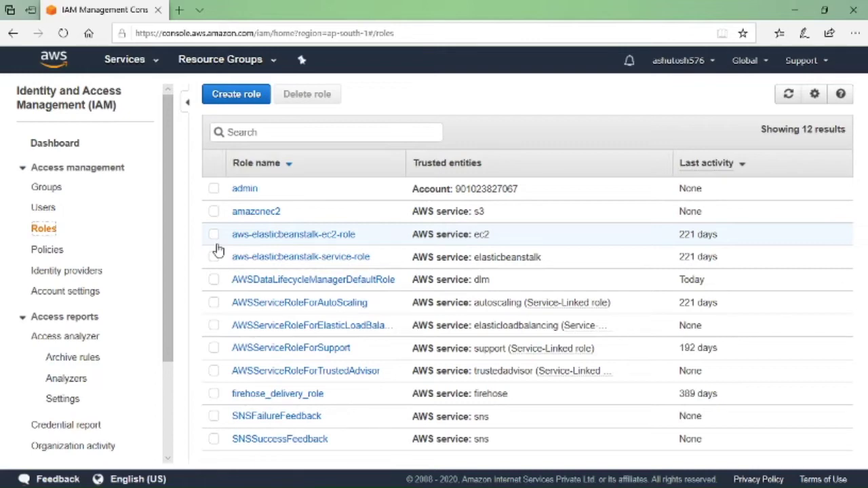
{"action": "left_click", "coordinate": [242, 95]}
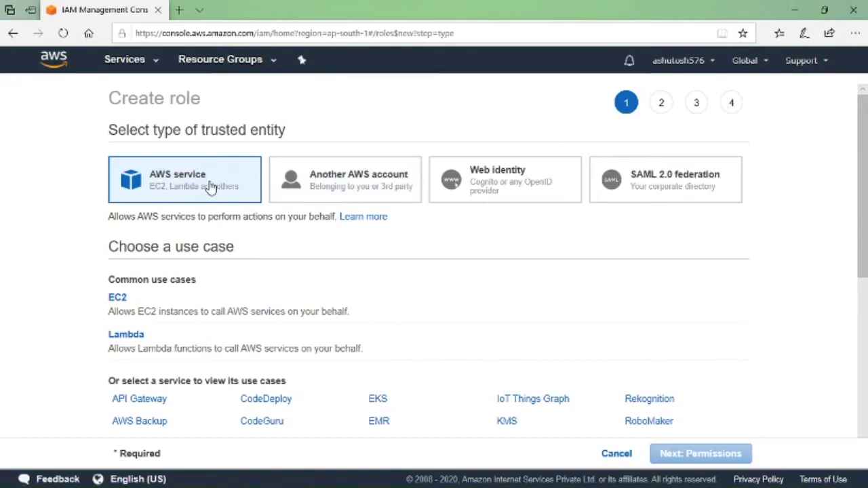
{"action": "scroll", "coordinate": [215, 265], "scroll_direction": "down", "scroll_amount": 1}
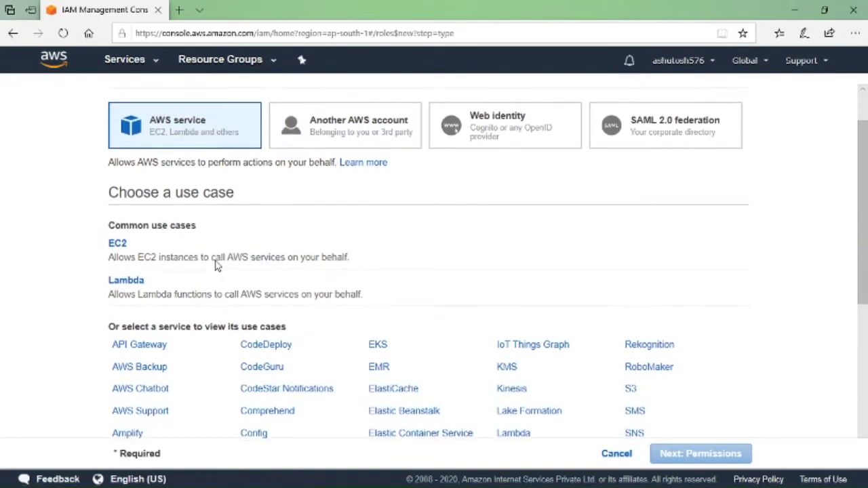
{"action": "left_click", "coordinate": [124, 246]}
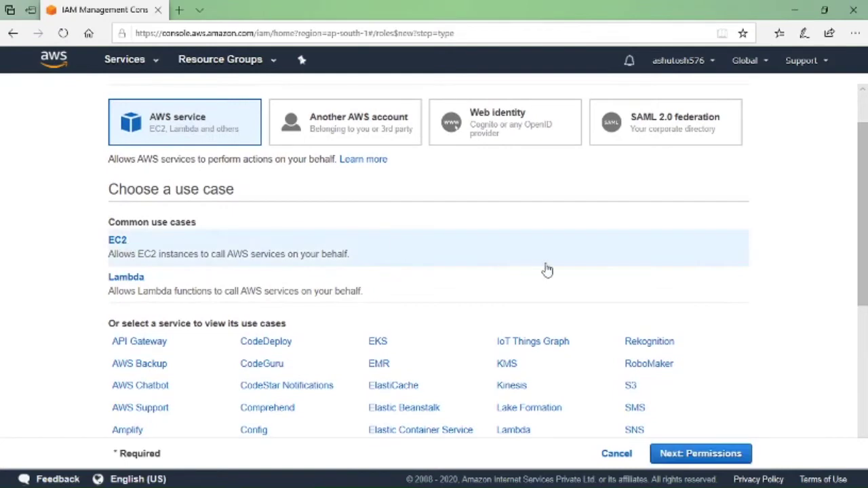
{"action": "left_click", "coordinate": [691, 455]}
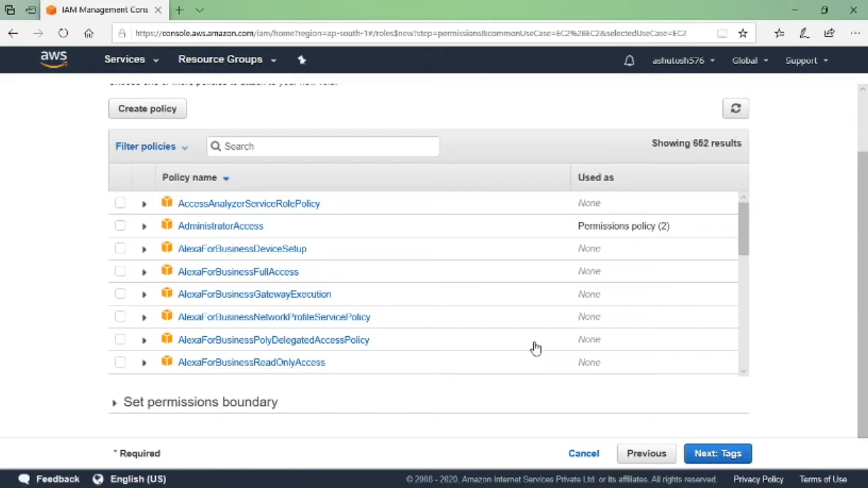
Search the policies for "s3", select AmazonS3FullAccess for the role, and continue to the review without adding tags.
{"action": "left_click", "coordinate": [304, 143]}
{"action": "type", "text": "s3"}
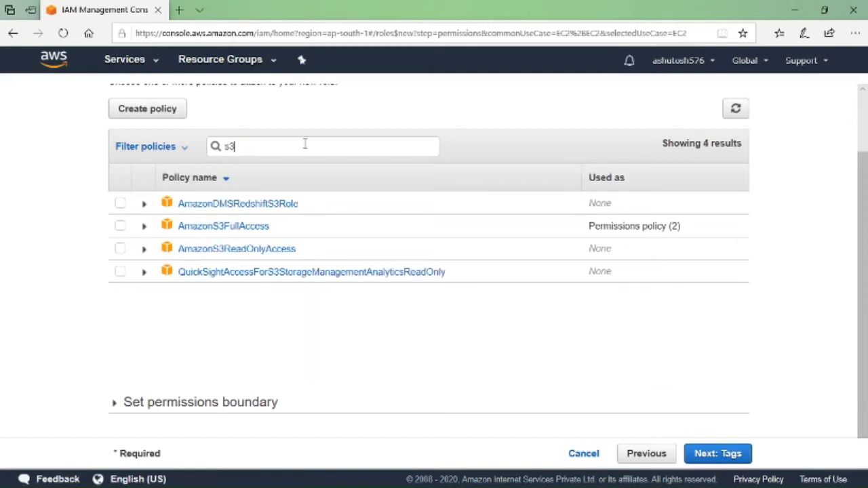
{"action": "left_click", "coordinate": [120, 227]}
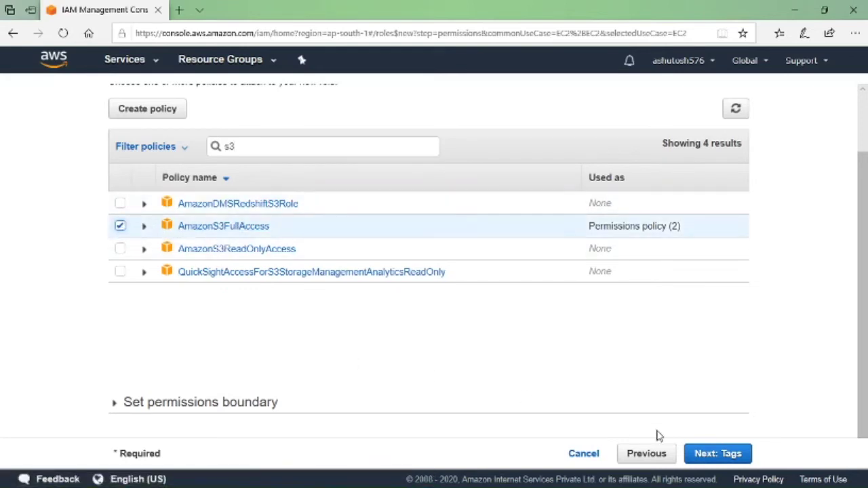
{"action": "left_click", "coordinate": [732, 458]}
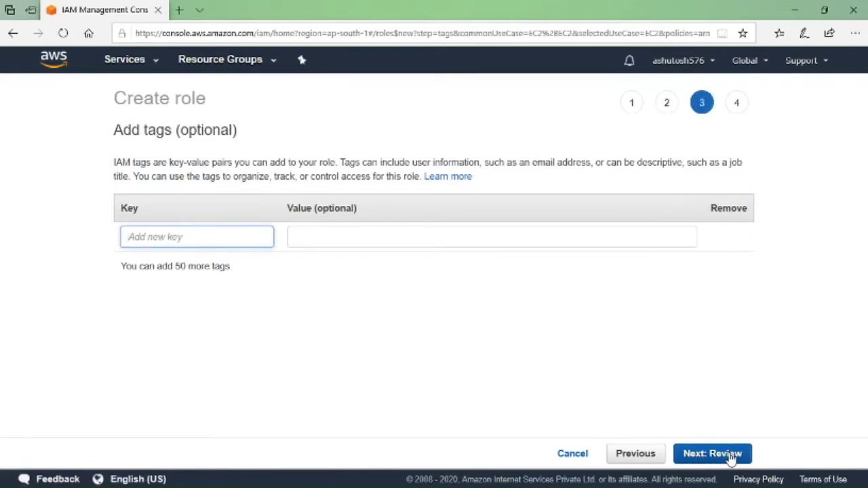
{"action": "left_click", "coordinate": [731, 459]}
Name the role s3access and create it.
{"action": "left_click", "coordinate": [407, 170]}
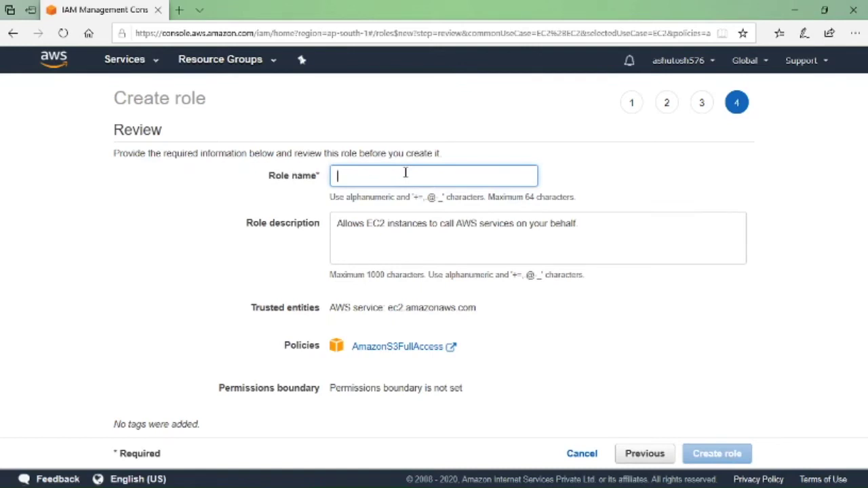
{"action": "type", "text": "s3access"}
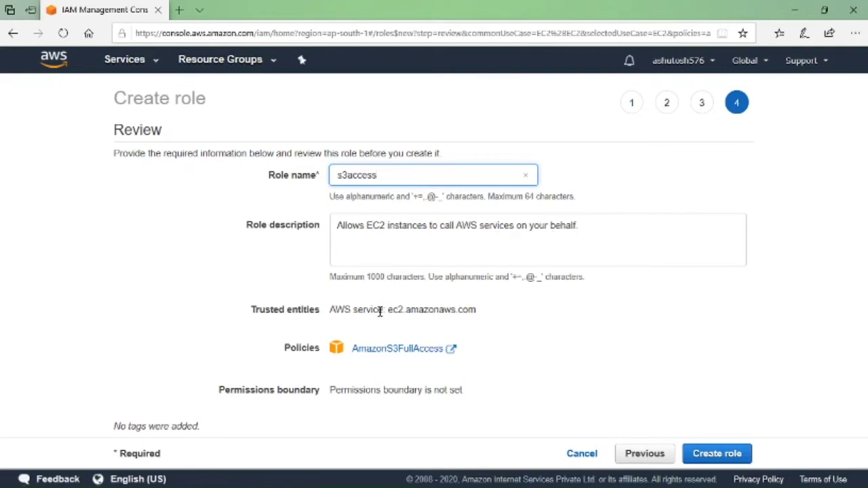
{"action": "left_click", "coordinate": [731, 464]}
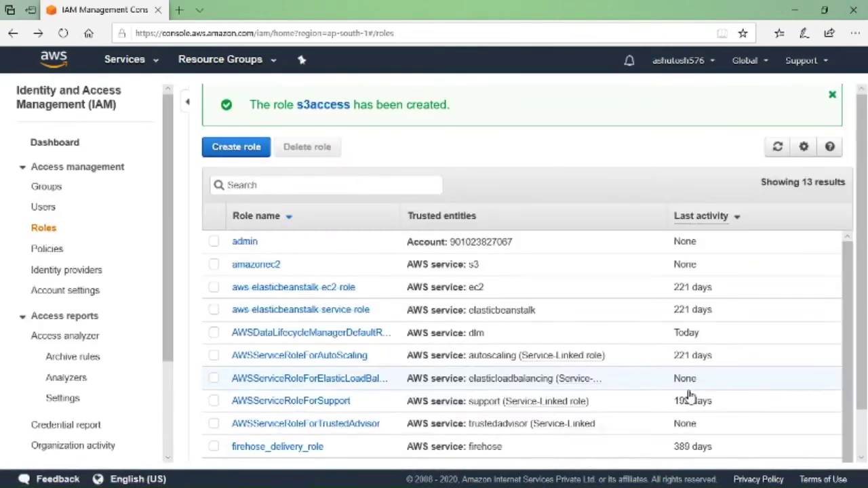
Find the s3access role in the roles list, open it, and review its summary and attached permissions policies.
{"action": "scroll", "coordinate": [544, 354], "scroll_direction": "down", "scroll_amount": 2}
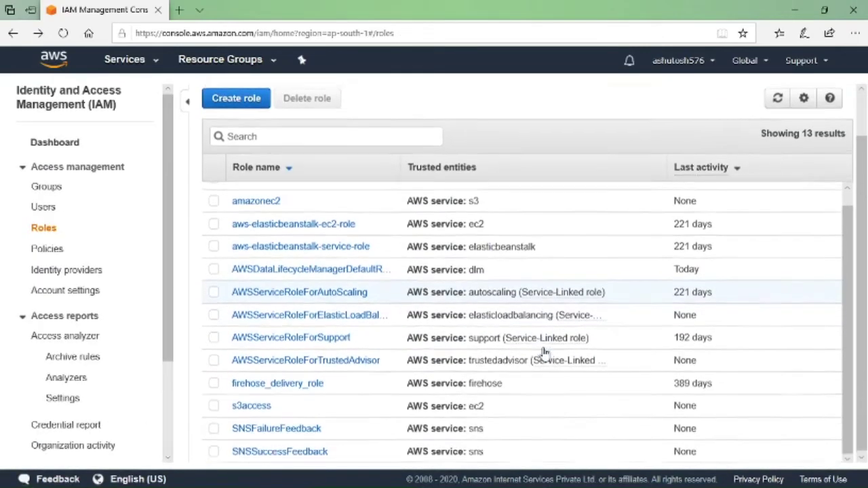
{"action": "scroll", "coordinate": [543, 352], "scroll_direction": "up", "scroll_amount": 2}
{"action": "scroll", "coordinate": [544, 352], "scroll_direction": "down", "scroll_amount": 2}
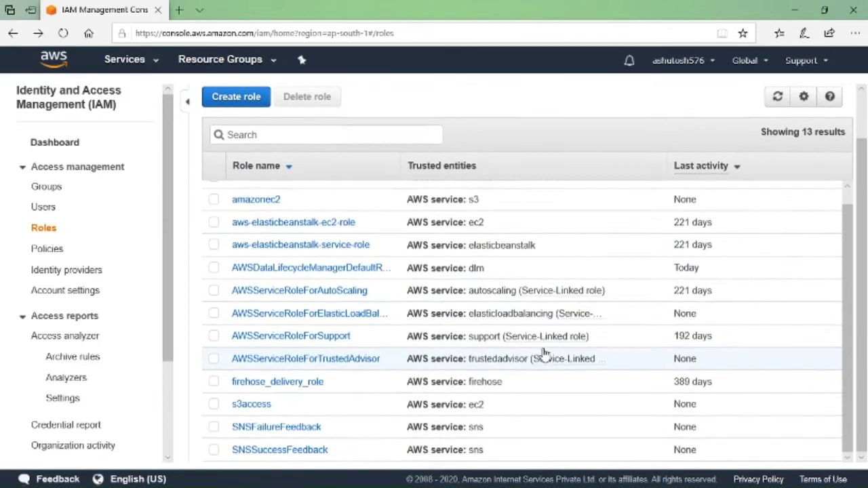
{"action": "scroll", "coordinate": [544, 353], "scroll_direction": "up", "scroll_amount": 2}
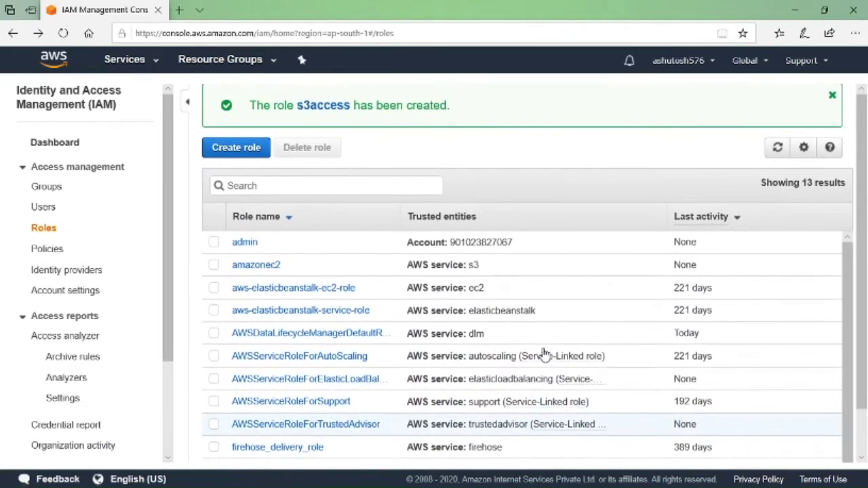
{"action": "scroll", "coordinate": [390, 274], "scroll_direction": "down", "scroll_amount": 2}
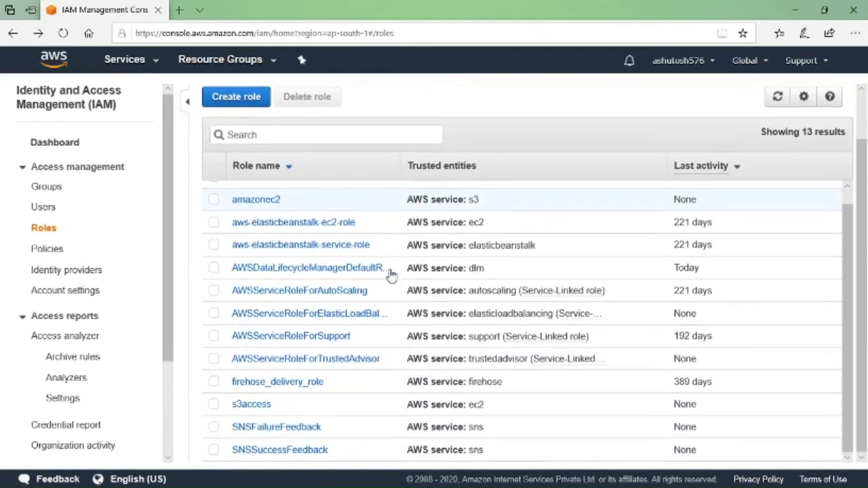
{"action": "scroll", "coordinate": [235, 423], "scroll_direction": "down", "scroll_amount": 1}
{"action": "left_click", "coordinate": [252, 407]}
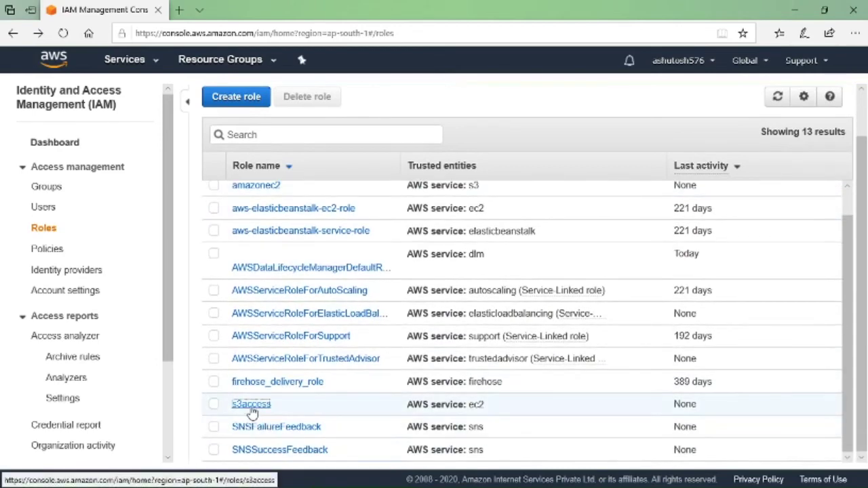
{"action": "scroll", "coordinate": [409, 359], "scroll_direction": "down", "scroll_amount": 1}
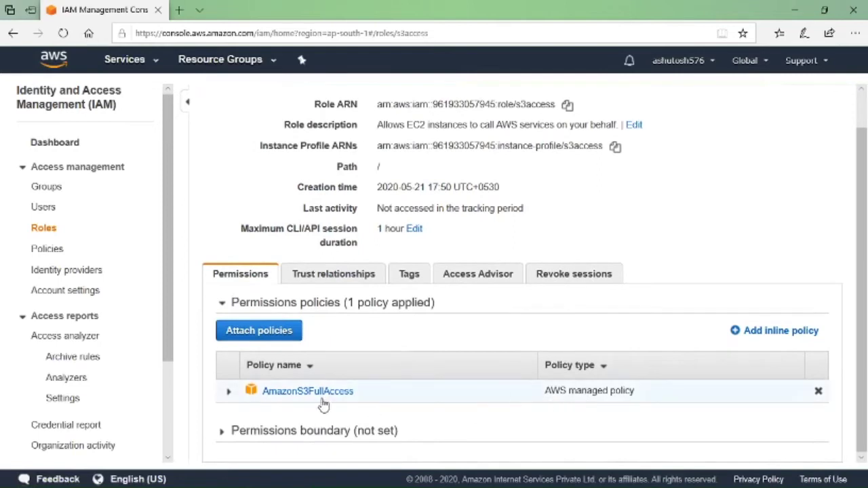
{"action": "scroll", "coordinate": [495, 316], "scroll_direction": "up", "scroll_amount": 1}
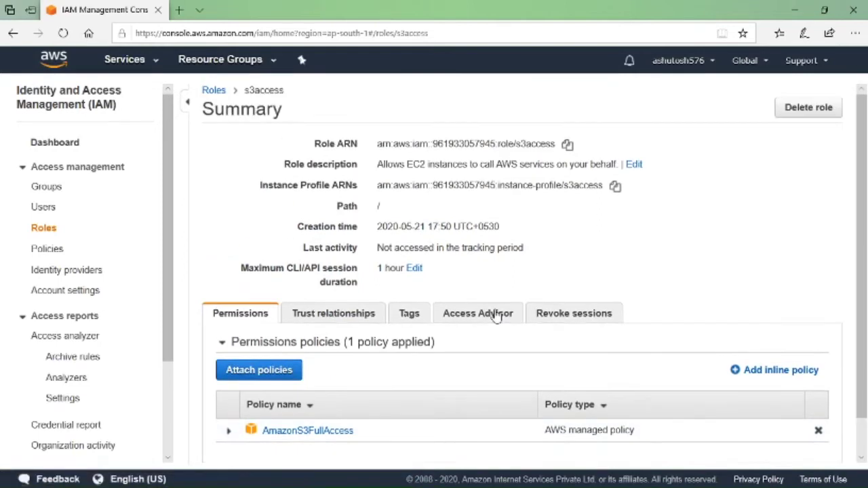
{"action": "scroll", "coordinate": [495, 316], "scroll_direction": "down", "scroll_amount": 1}
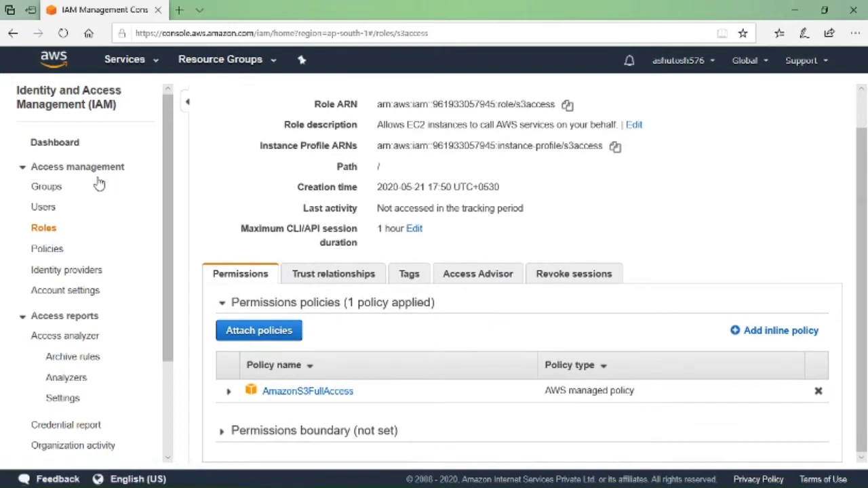
Return from the s3access role to the roles list and open the list of IAM policies.
{"action": "left_click", "coordinate": [12, 33]}
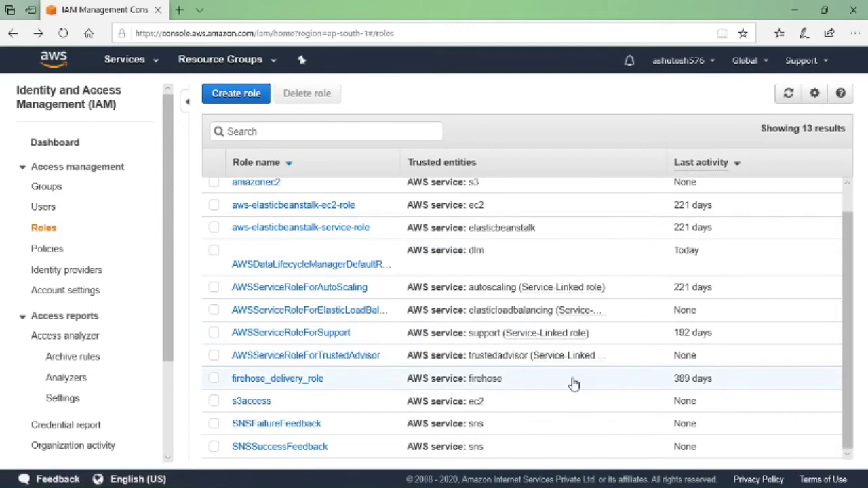
{"action": "scroll", "coordinate": [573, 384], "scroll_direction": "up", "scroll_amount": 1}
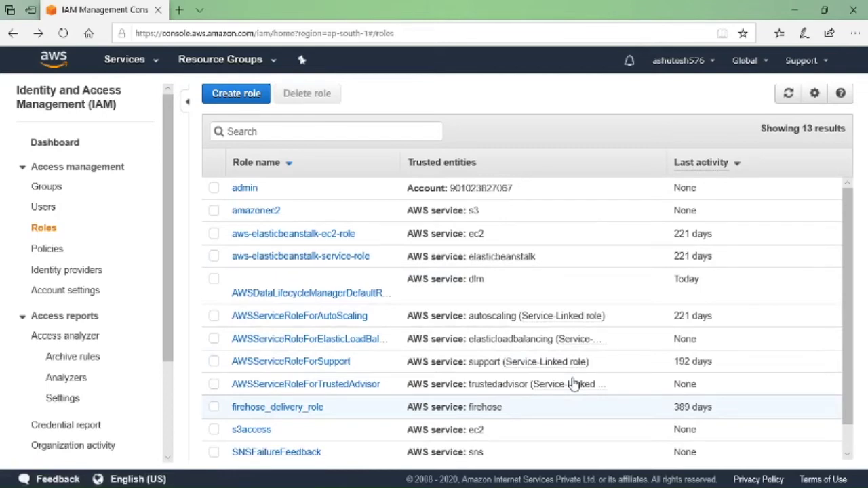
{"action": "left_click", "coordinate": [46, 249]}
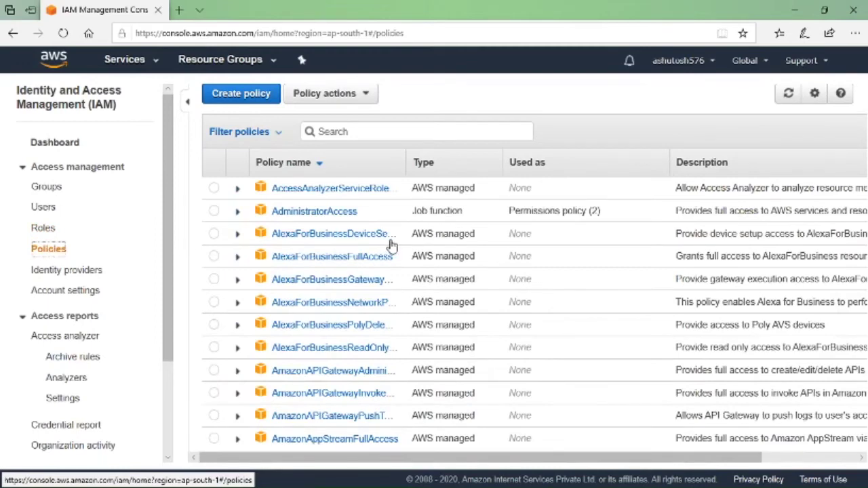
{"action": "scroll", "coordinate": [391, 245], "scroll_direction": "down", "scroll_amount": 3}
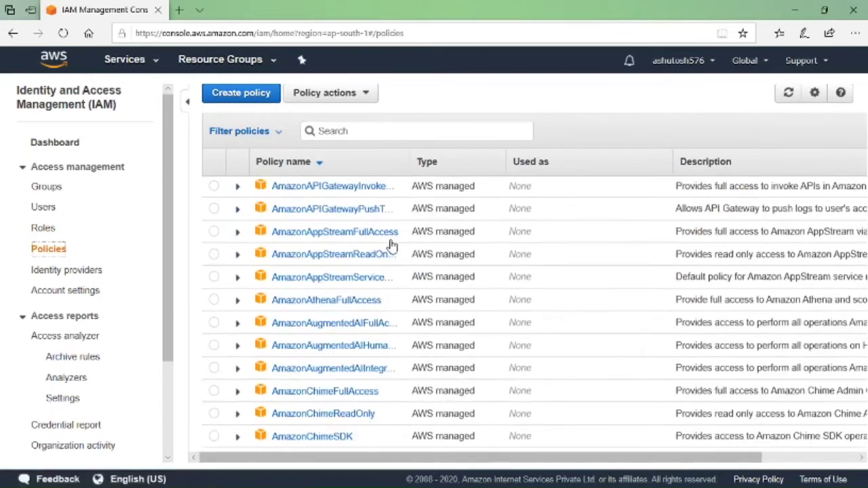
{"action": "scroll", "coordinate": [392, 245], "scroll_direction": "up", "scroll_amount": 3}
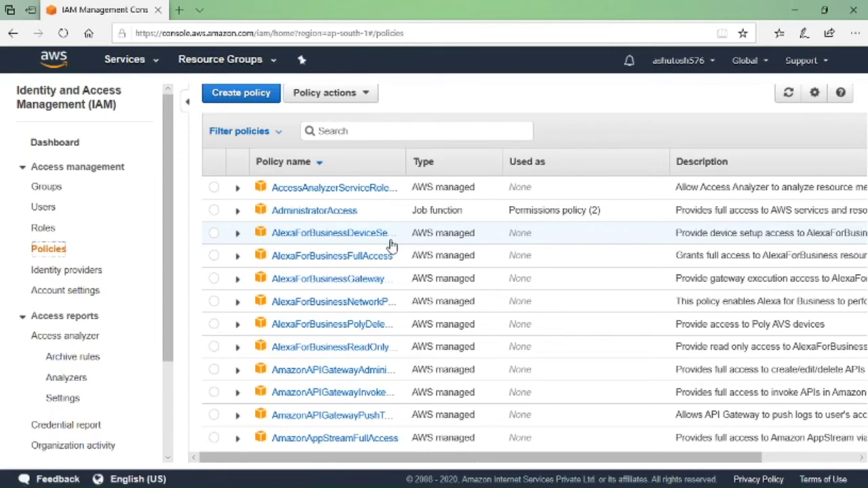
{"action": "scroll", "coordinate": [392, 246], "scroll_direction": "down", "scroll_amount": 5}
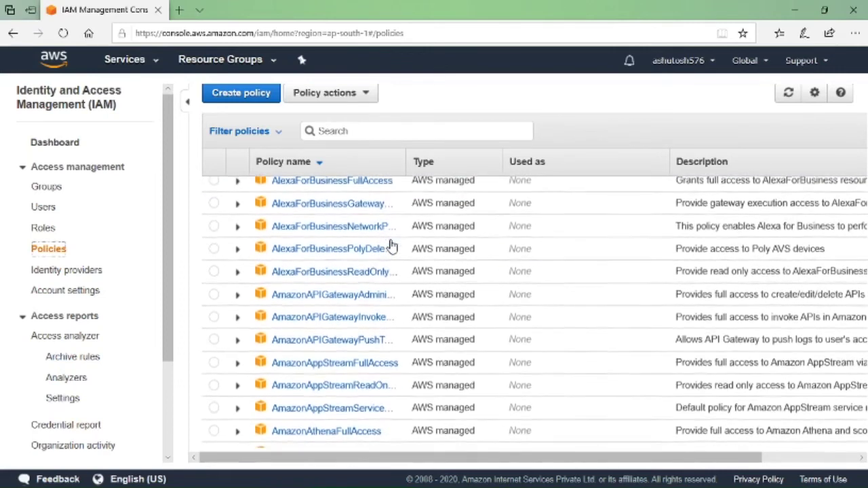
{"action": "scroll", "coordinate": [391, 245], "scroll_direction": "up", "scroll_amount": 5}
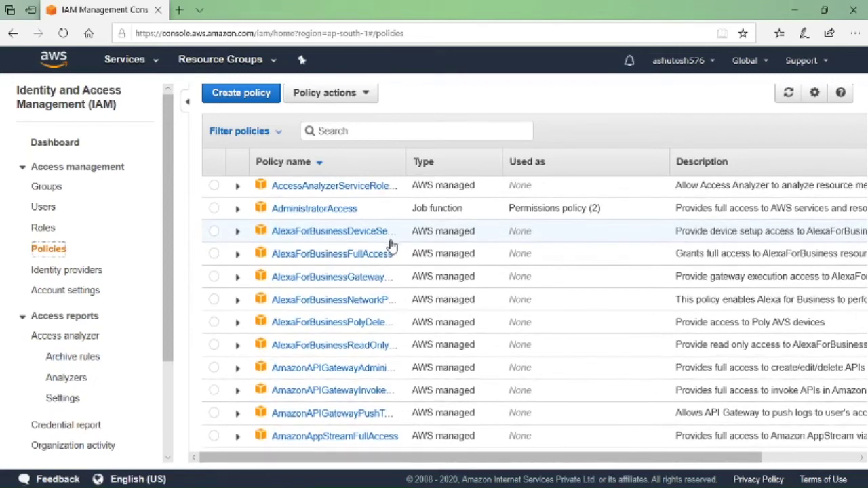
Start creating a new IAM policy, search the services for "dy", and choose DynamoDB as its service.
{"action": "left_click", "coordinate": [261, 93]}
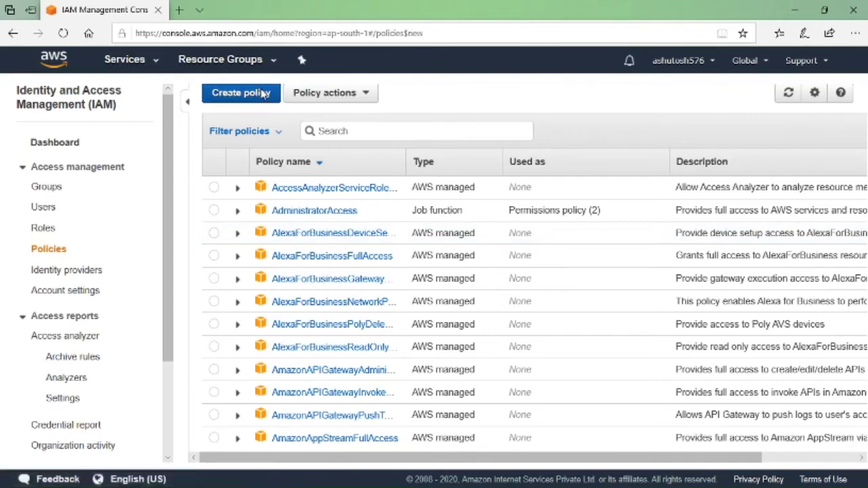
{"action": "scroll", "coordinate": [377, 167], "scroll_direction": "down", "scroll_amount": 1}
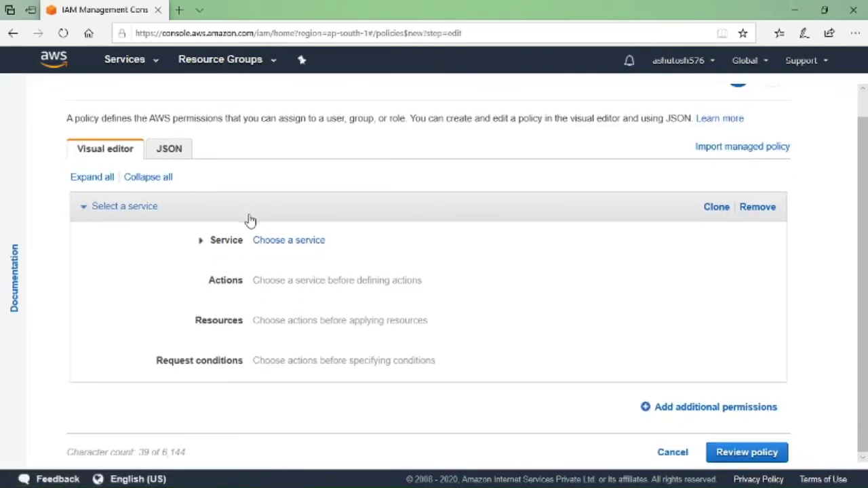
{"action": "left_click", "coordinate": [265, 240]}
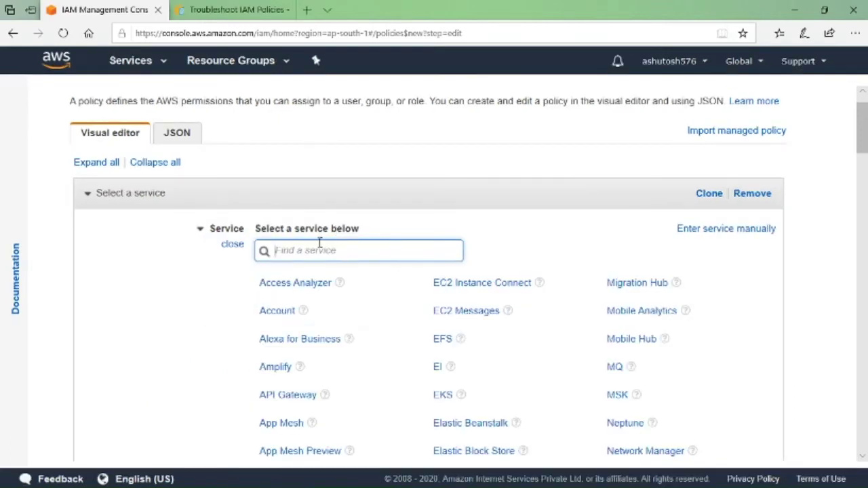
{"action": "type", "text": "dan"}
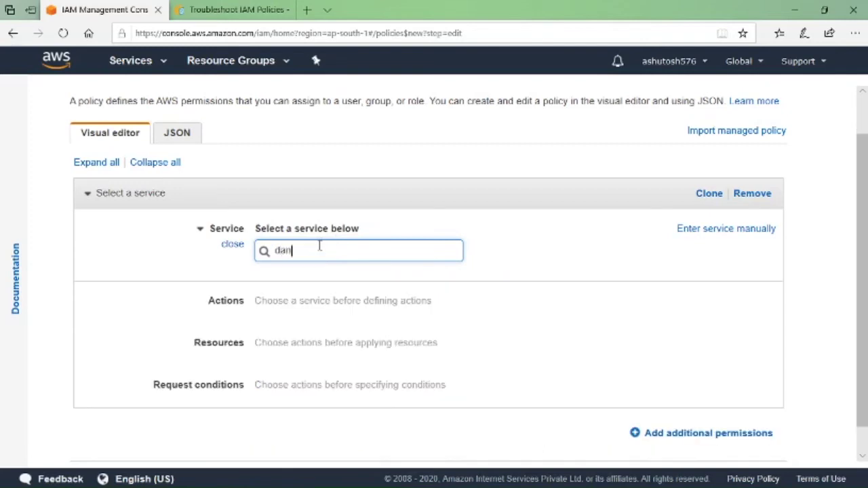
{"action": "key", "text": "BackSpace"}
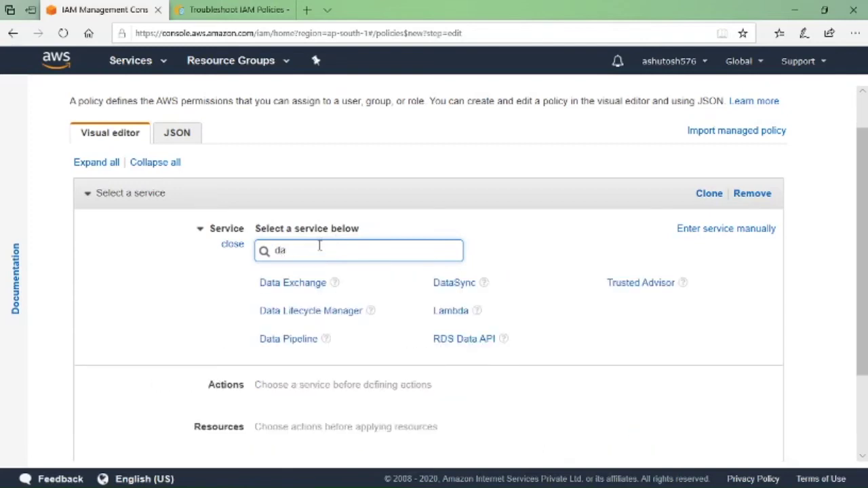
{"action": "key", "text": "BackSpace"}
{"action": "type", "text": "t"}
{"action": "key", "text": "BackSpace"}
{"action": "type", "text": "y"}
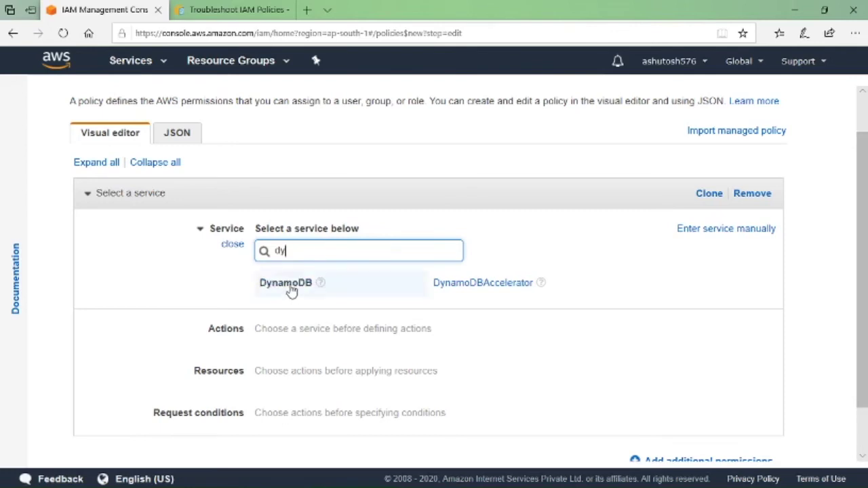
{"action": "key", "text": "Return"}
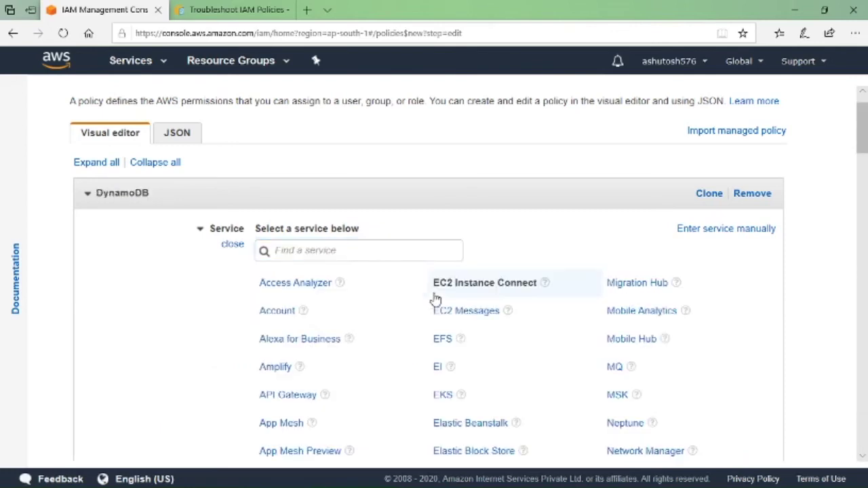
Allow the whole Read access level among the policy's DynamoDB actions.
{"action": "scroll", "coordinate": [434, 293], "scroll_direction": "down", "scroll_amount": 1}
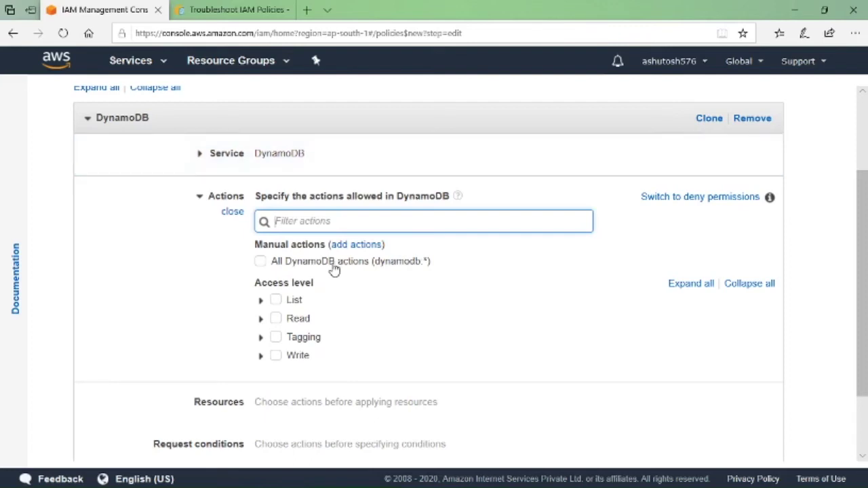
{"action": "scroll", "coordinate": [352, 273], "scroll_direction": "down", "scroll_amount": 1}
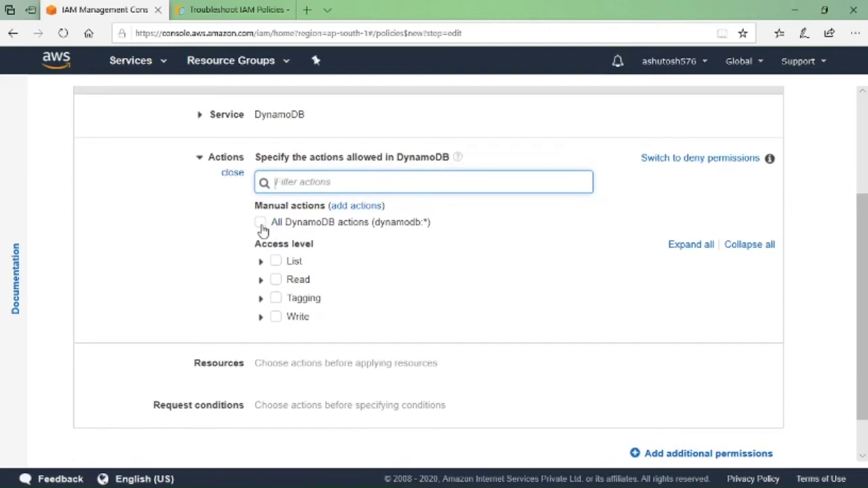
{"action": "scroll", "coordinate": [360, 281], "scroll_direction": "down", "scroll_amount": 1}
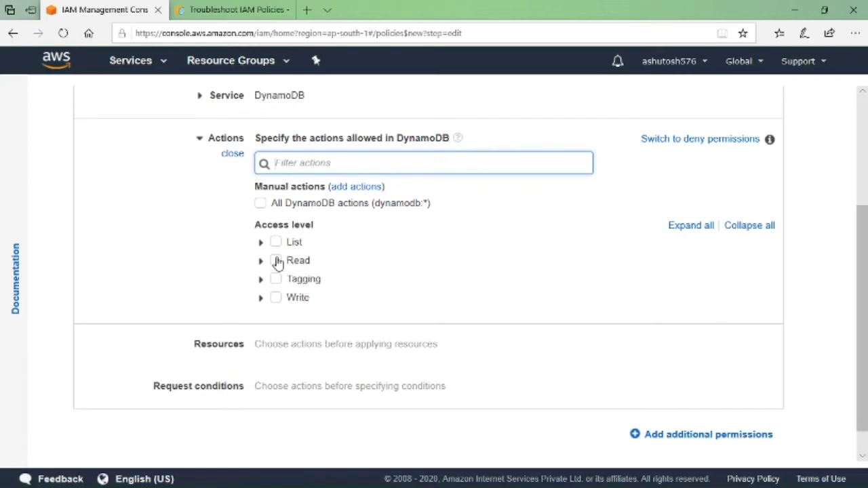
{"action": "left_click", "coordinate": [278, 263]}
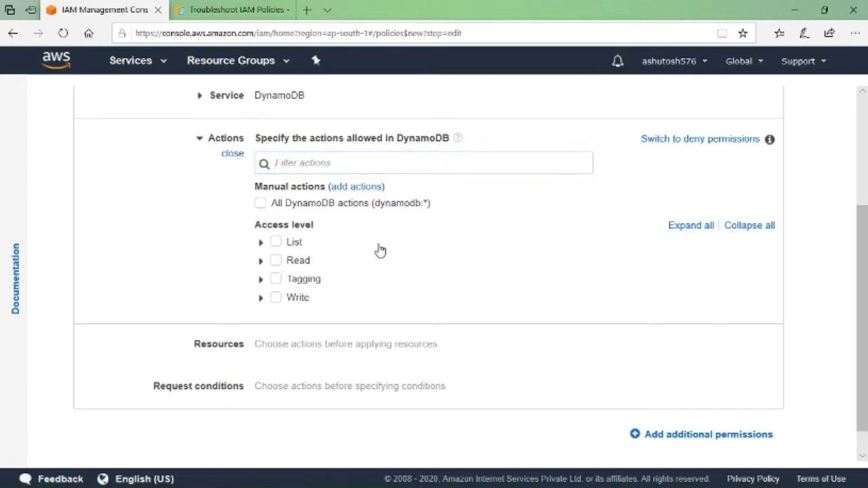
Apply the DynamoDB permissions to all resources and continue to the policy review.
{"action": "scroll", "coordinate": [380, 251], "scroll_direction": "down", "scroll_amount": 1}
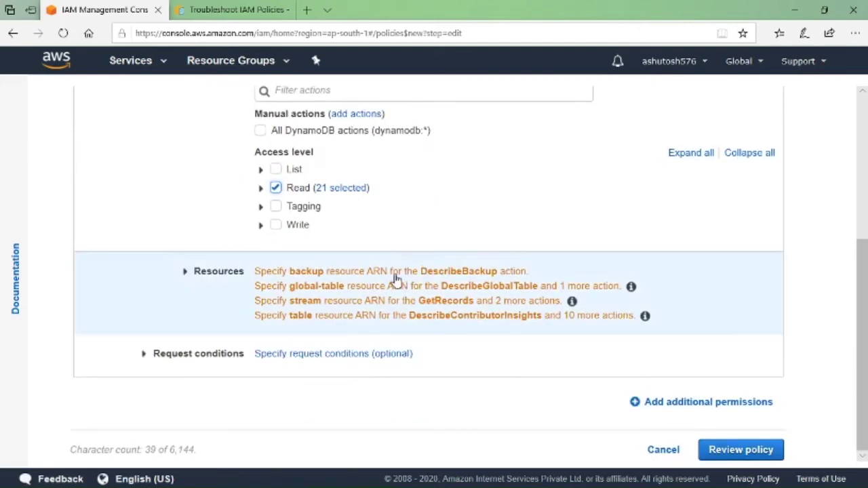
{"action": "left_click", "coordinate": [361, 280]}
{"action": "scroll", "coordinate": [441, 293], "scroll_direction": "down", "scroll_amount": 2}
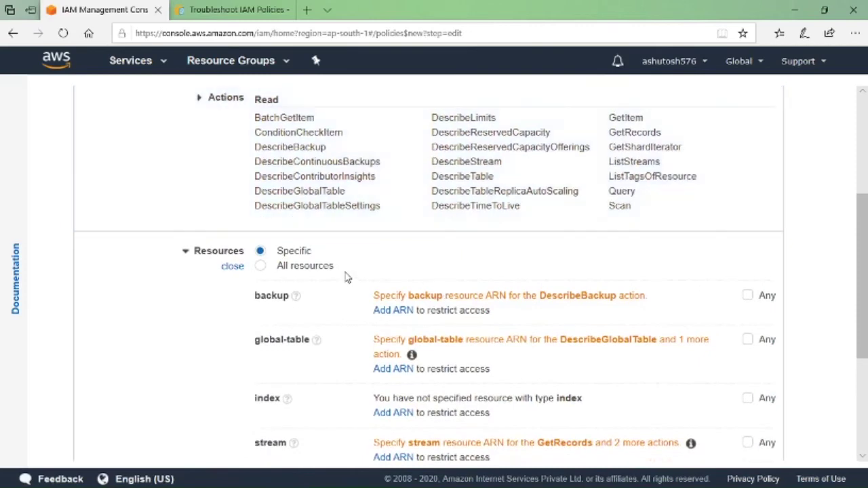
{"action": "scroll", "coordinate": [354, 287], "scroll_direction": "down", "scroll_amount": 2}
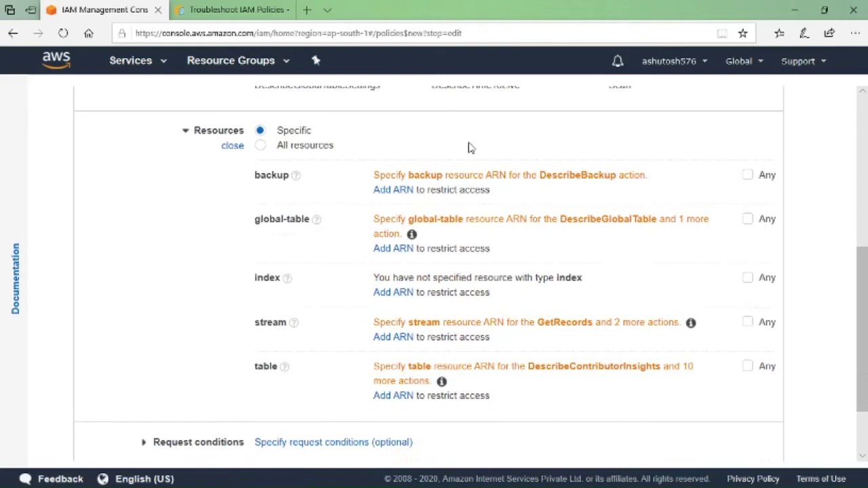
{"action": "left_click", "coordinate": [261, 146]}
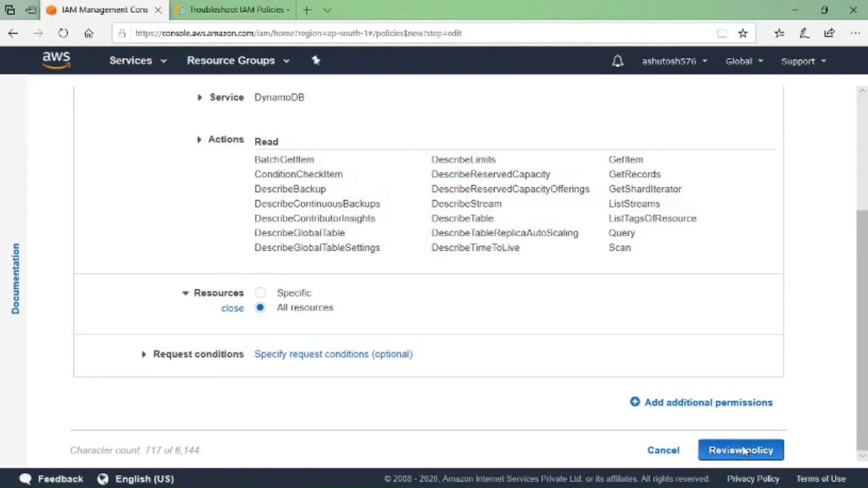
{"action": "left_click", "coordinate": [740, 450]}
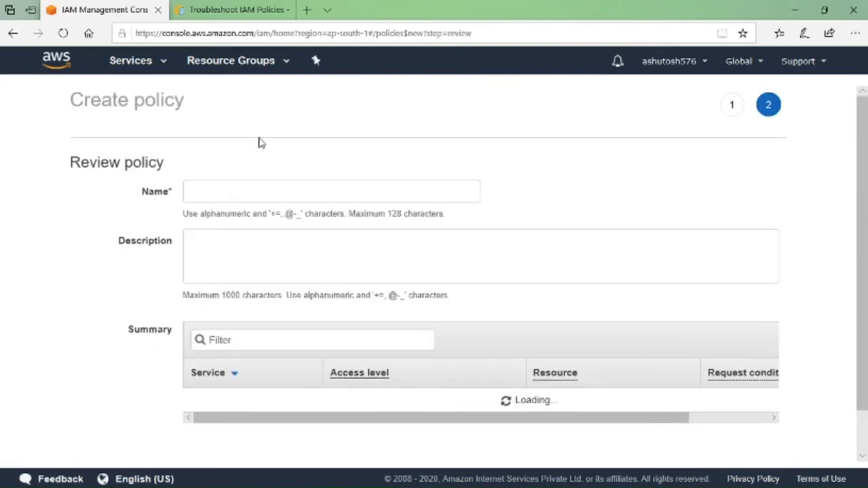
Name the policy regexdynamo and create it.
{"action": "left_click", "coordinate": [263, 186]}
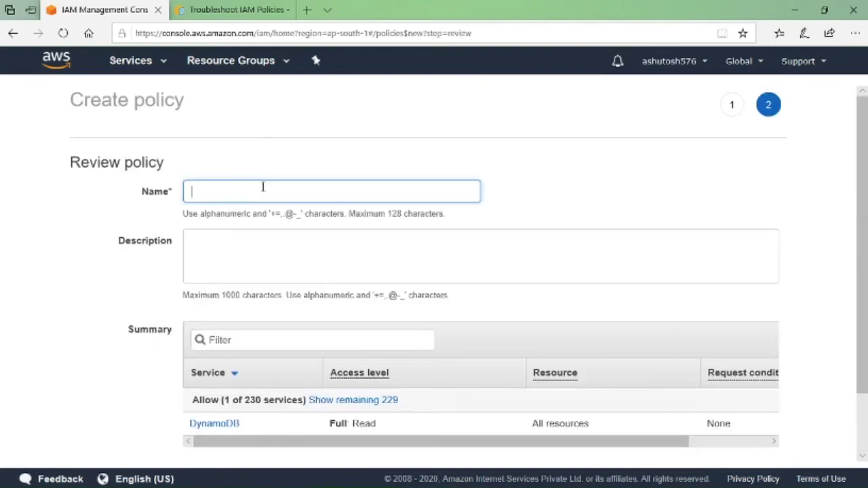
{"action": "type", "text": "rege"}
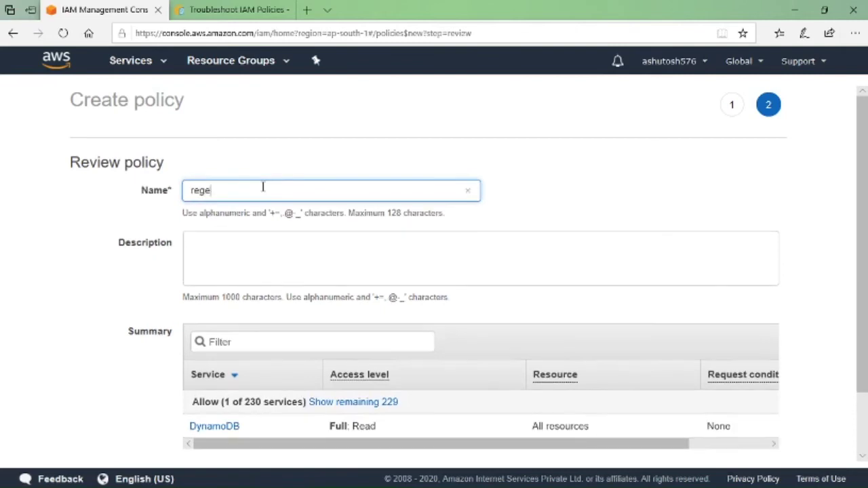
{"action": "type", "text": "xdynamo"}
{"action": "scroll", "coordinate": [263, 188], "scroll_direction": "down", "scroll_amount": 2}
{"action": "scroll", "coordinate": [263, 187], "scroll_direction": "down", "scroll_amount": 1}
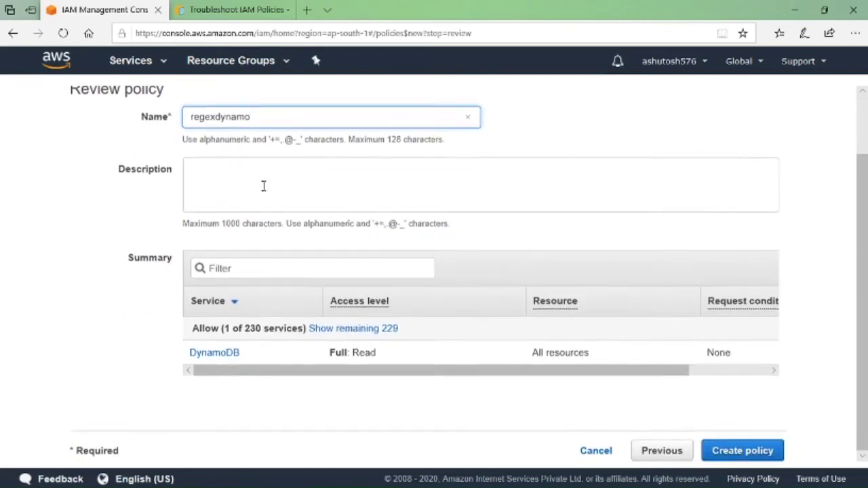
{"action": "left_click", "coordinate": [743, 451]}
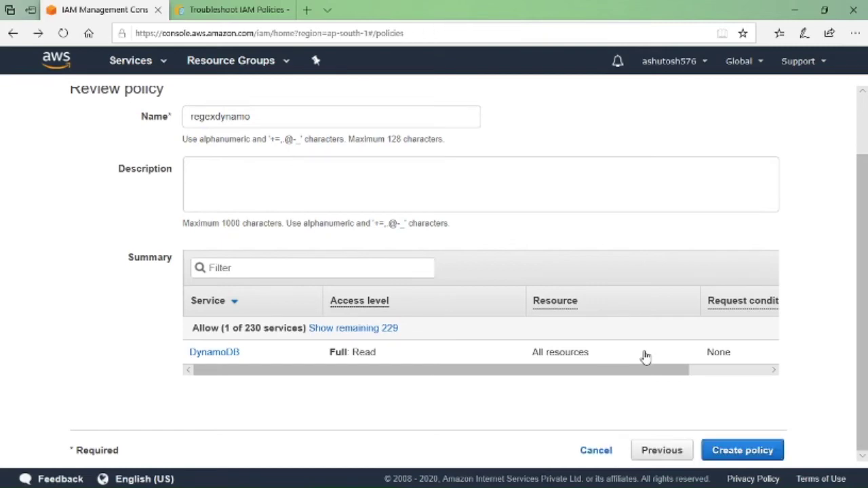
Add a new IAM user named regex with AWS Management Console access and an autogenerated password, and continue to permissions.
{"action": "scroll", "coordinate": [645, 358], "scroll_direction": "down", "scroll_amount": 2}
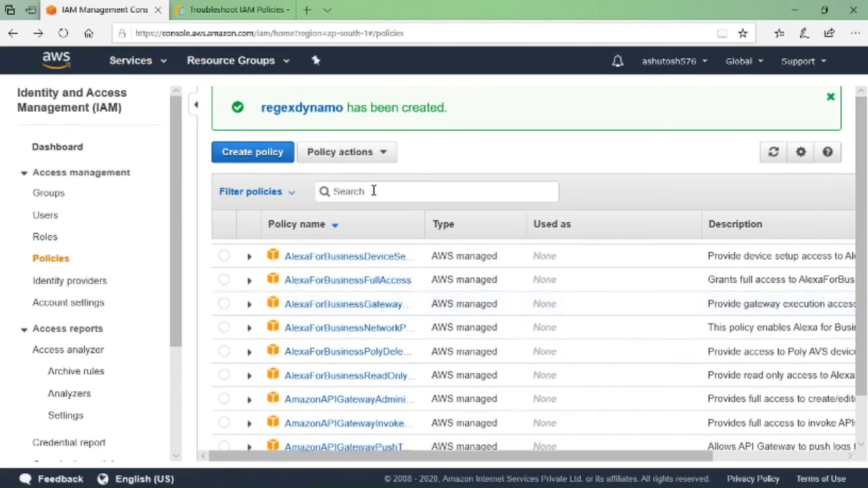
{"action": "left_click", "coordinate": [56, 219]}
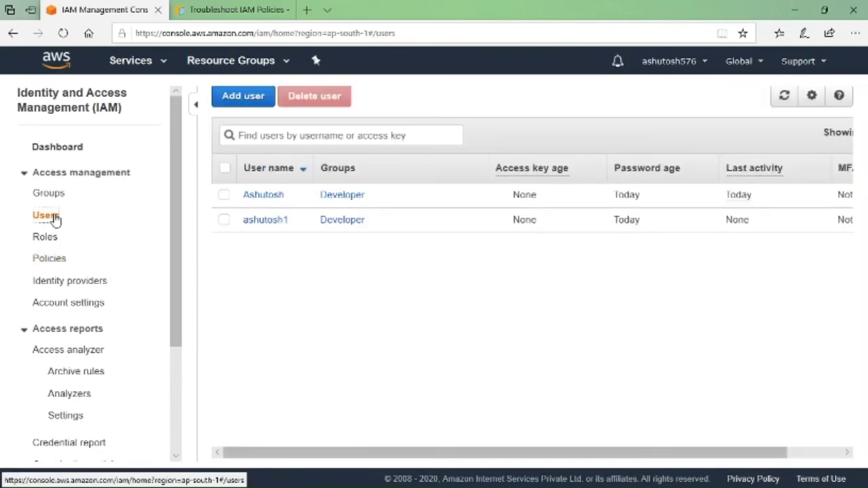
{"action": "left_click", "coordinate": [242, 100]}
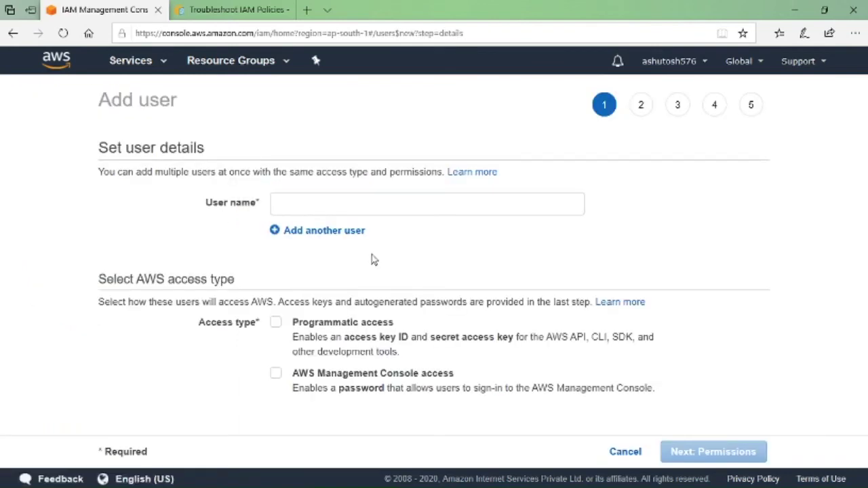
{"action": "left_click", "coordinate": [335, 204]}
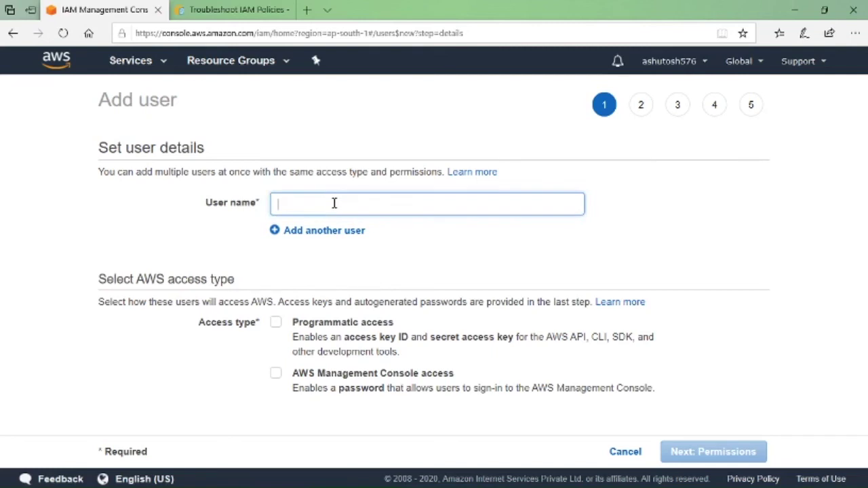
{"action": "type", "text": "regex"}
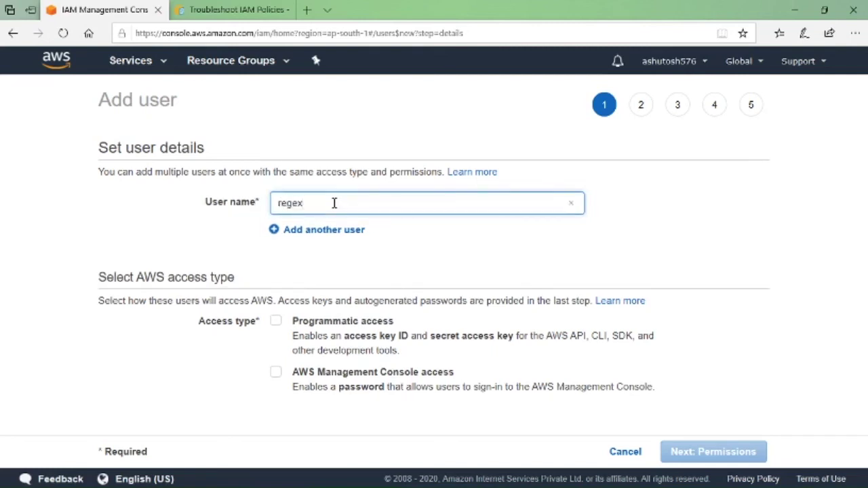
{"action": "left_click", "coordinate": [278, 371]}
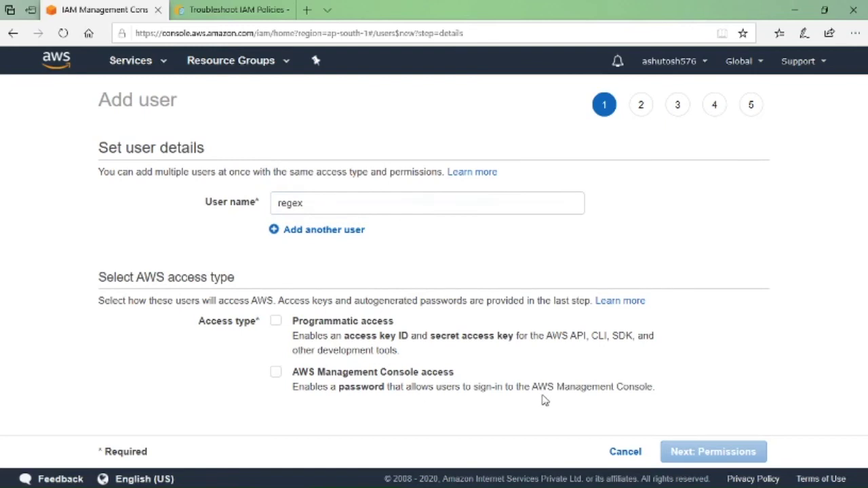
{"action": "scroll", "coordinate": [541, 400], "scroll_direction": "down", "scroll_amount": 2}
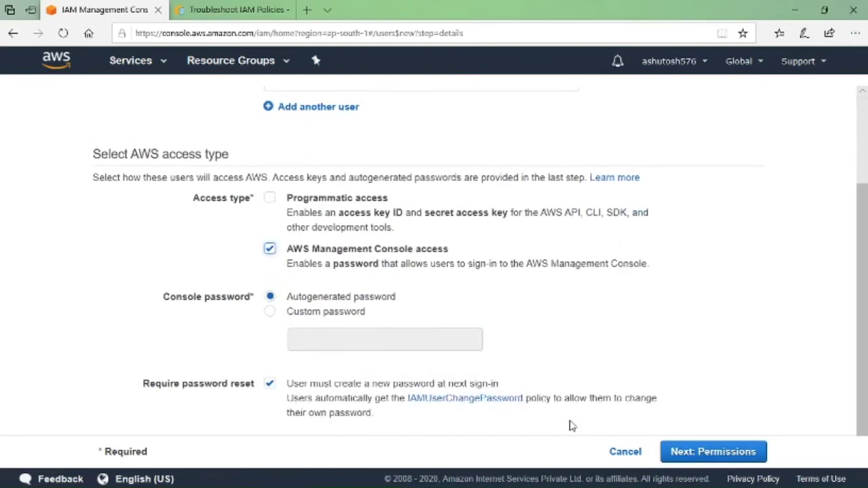
{"action": "left_click", "coordinate": [741, 451]}
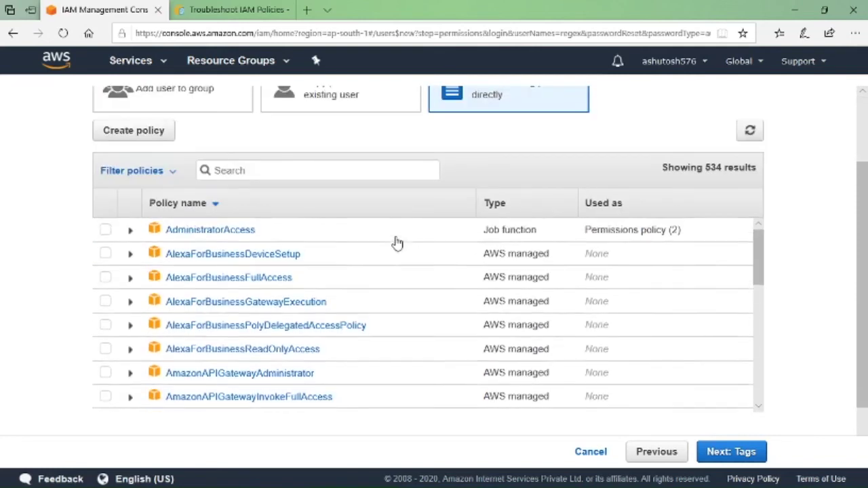
Attach the existing regexdynamo policy directly to the new user by searching for "regex", and confirm the permissions.
{"action": "left_click", "coordinate": [274, 195]}
{"action": "type", "text": "re"}
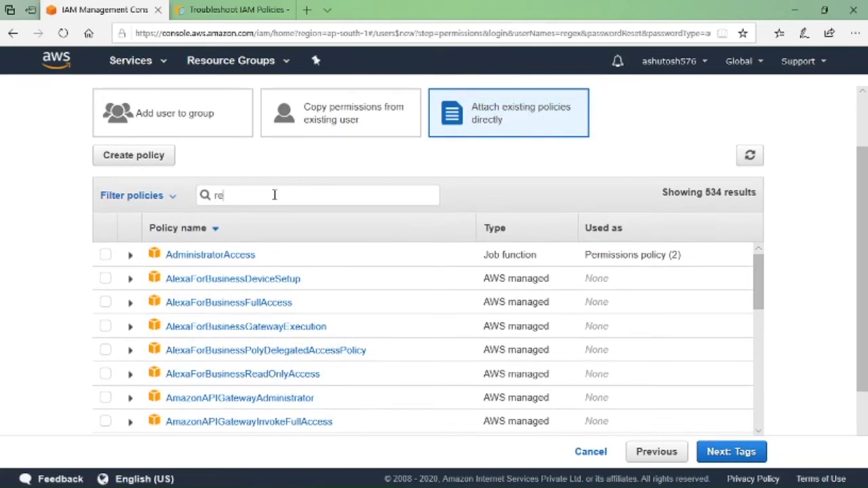
{"action": "type", "text": "gex"}
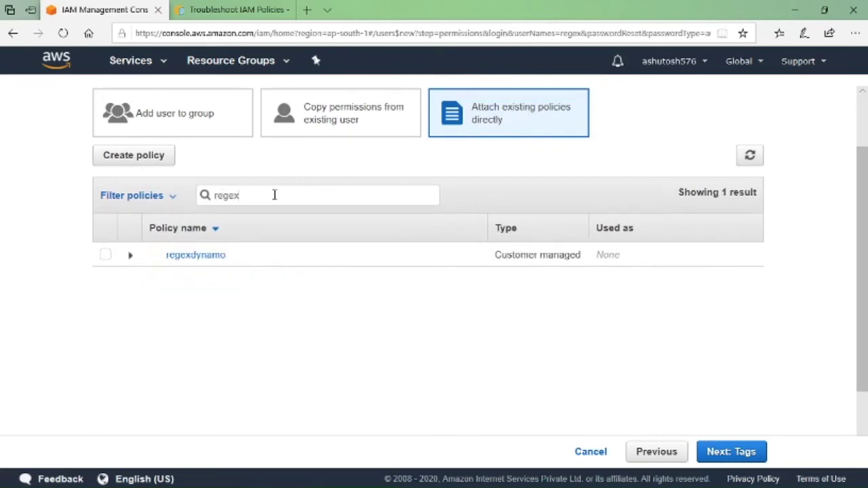
{"action": "left_click", "coordinate": [106, 257]}
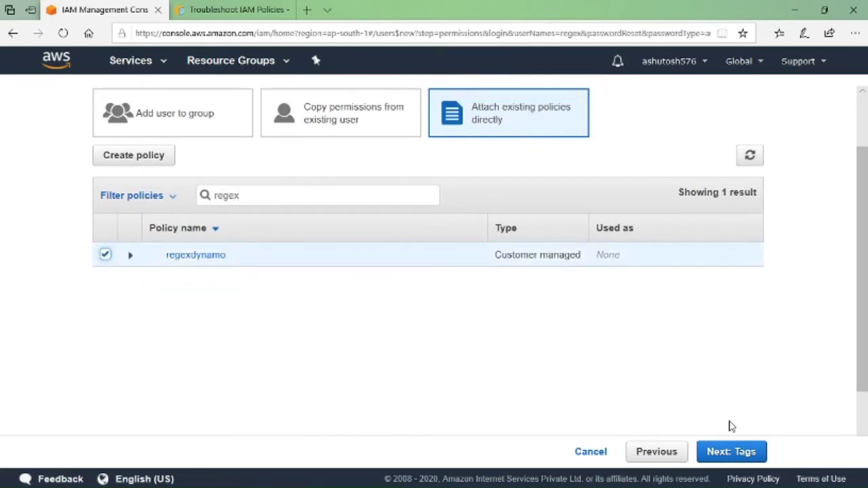
{"action": "left_click", "coordinate": [739, 456]}
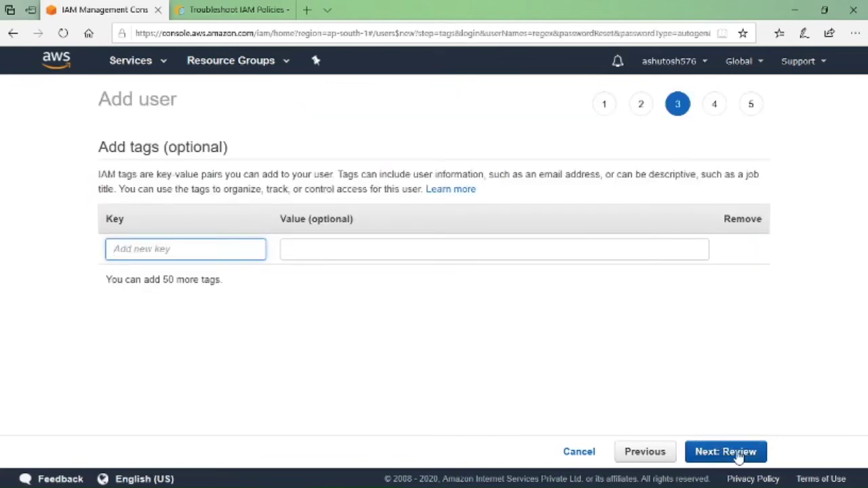
Skip adding tags, review the user details and permissions summary, and create the regex user.
{"action": "left_click", "coordinate": [738, 455]}
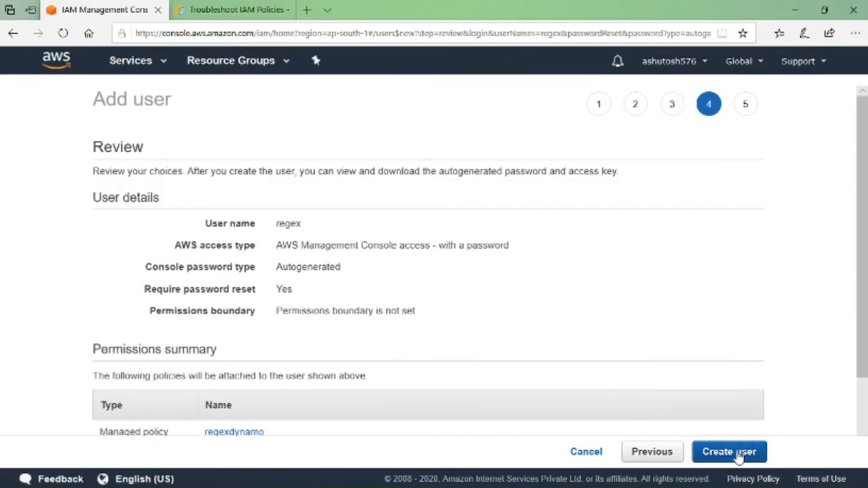
{"action": "scroll", "coordinate": [739, 457], "scroll_direction": "down", "scroll_amount": 3}
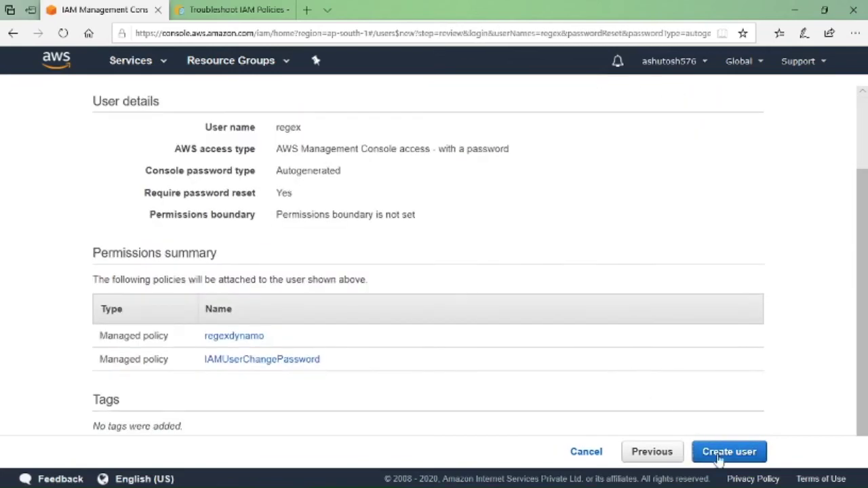
{"action": "left_click", "coordinate": [725, 458]}
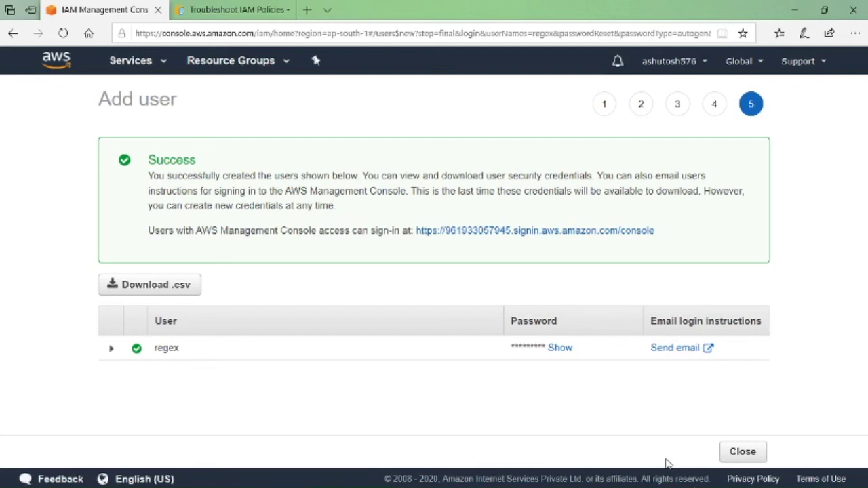
{"action": "mouse_move", "coordinate": [611, 476]}
{"action": "left_click", "coordinate": [609, 478]}
{"action": "left_click", "coordinate": [607, 478]}
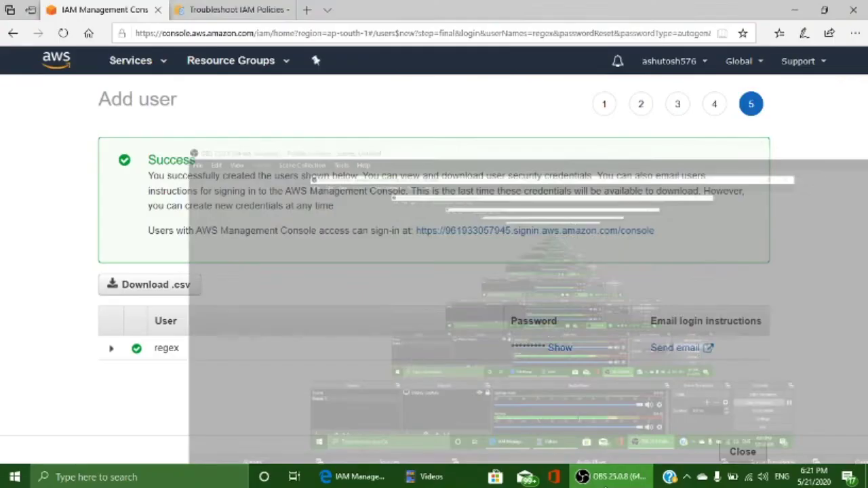